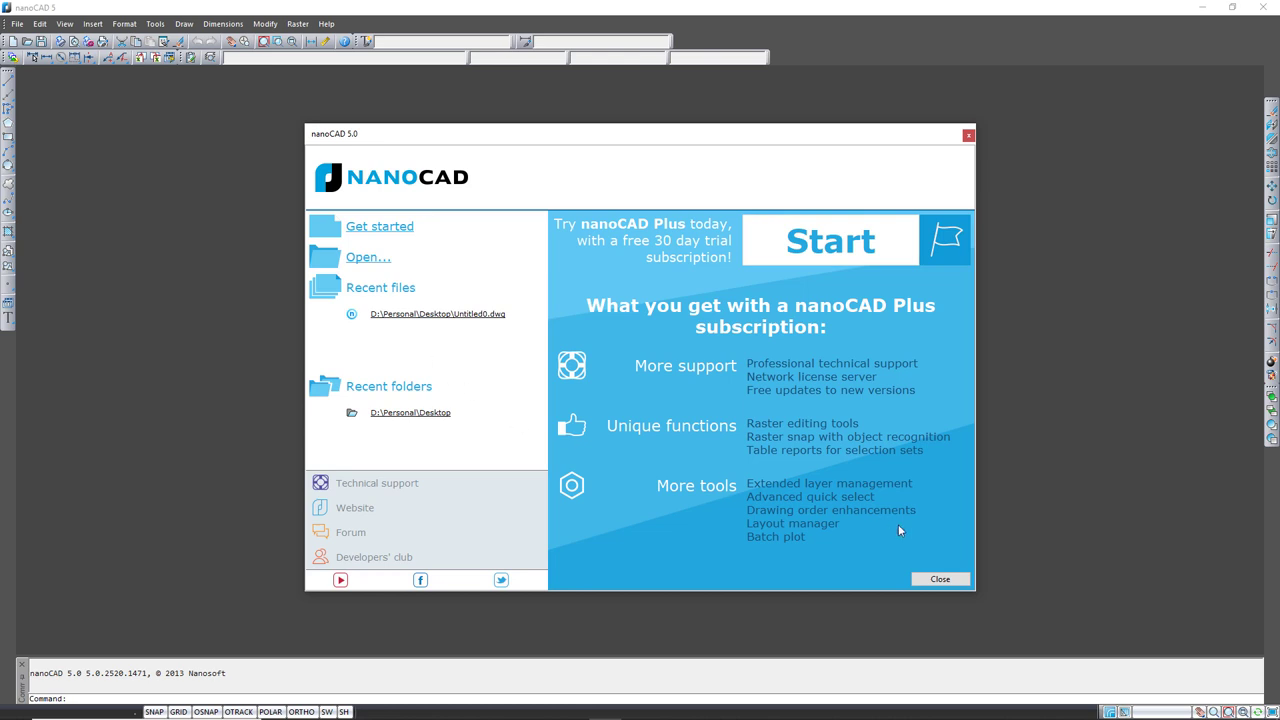
Close the nanoCAD 5.0 welcome dialog to reach the empty main window.
{"action": "left_click", "coordinate": [940, 580]}
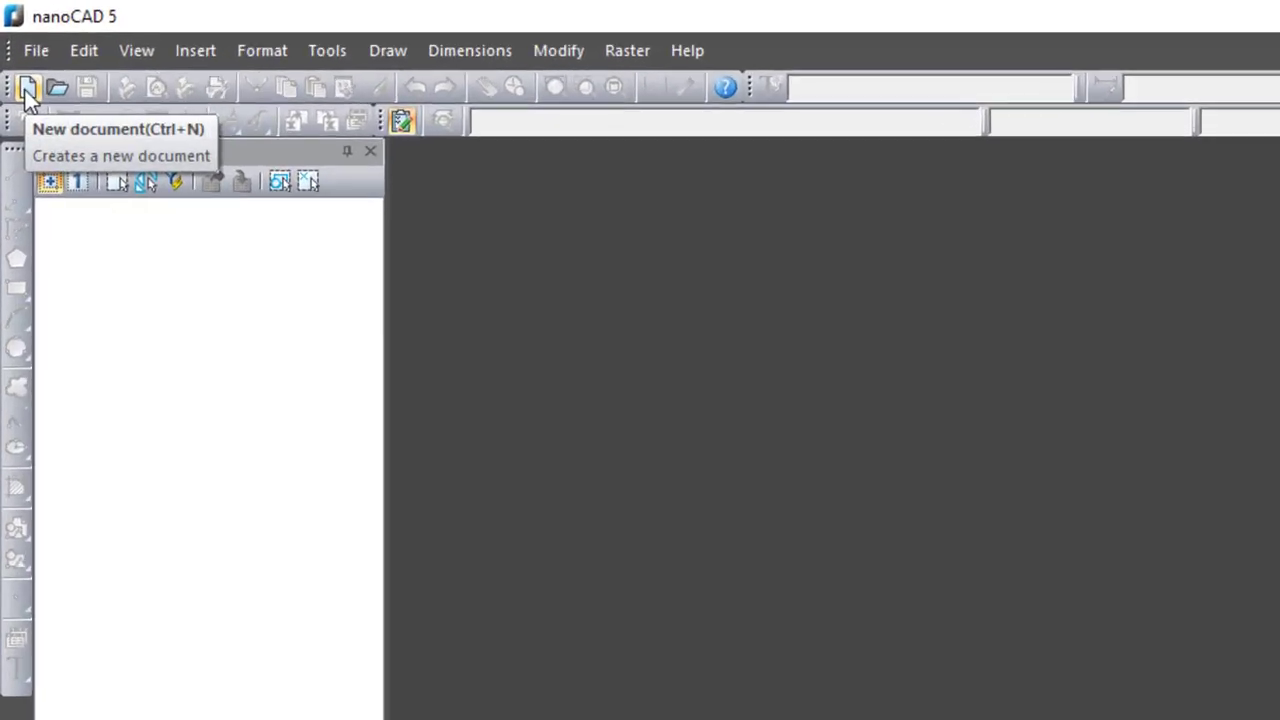
Create the new blank drawing Untitled0 and shift the view up and left.
{"action": "left_click", "coordinate": [33, 108]}
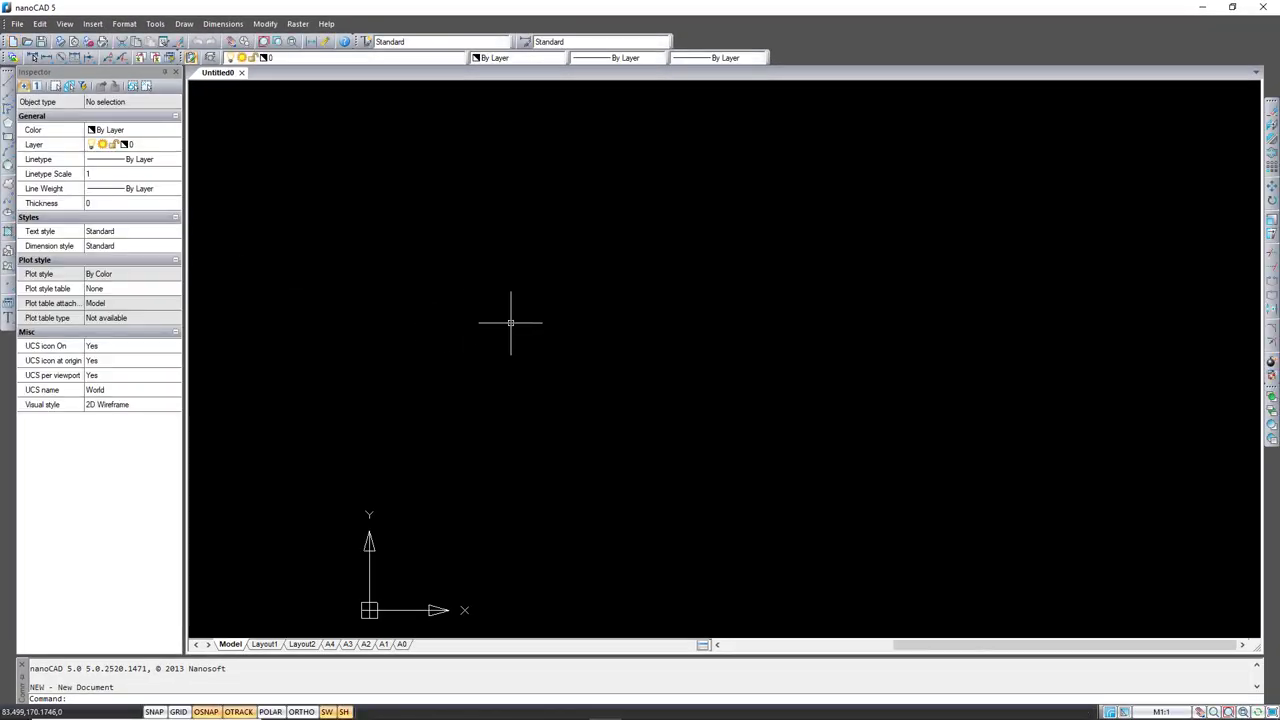
{"action": "middle_click_drag", "start_coordinate": [470, 500], "coordinate": [345, 476]}
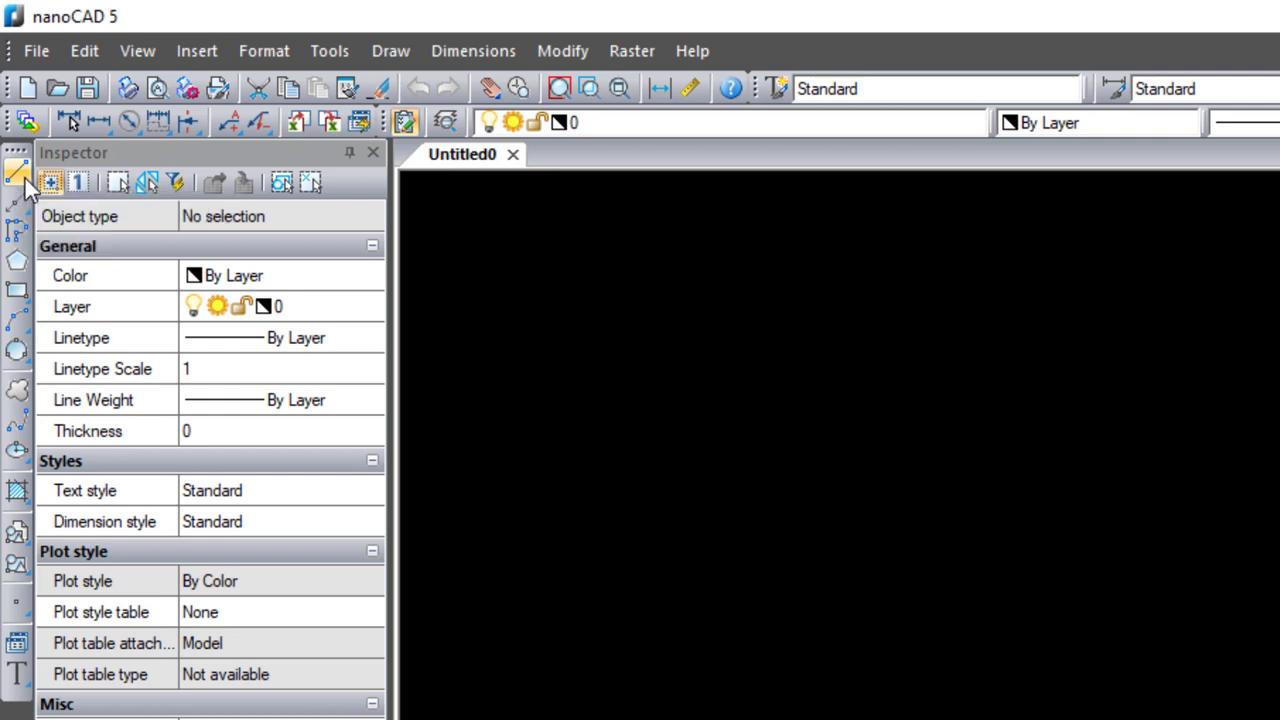
Start the Line by Points tool from the left Draw toolbar.
{"action": "left_click", "coordinate": [22, 178]}
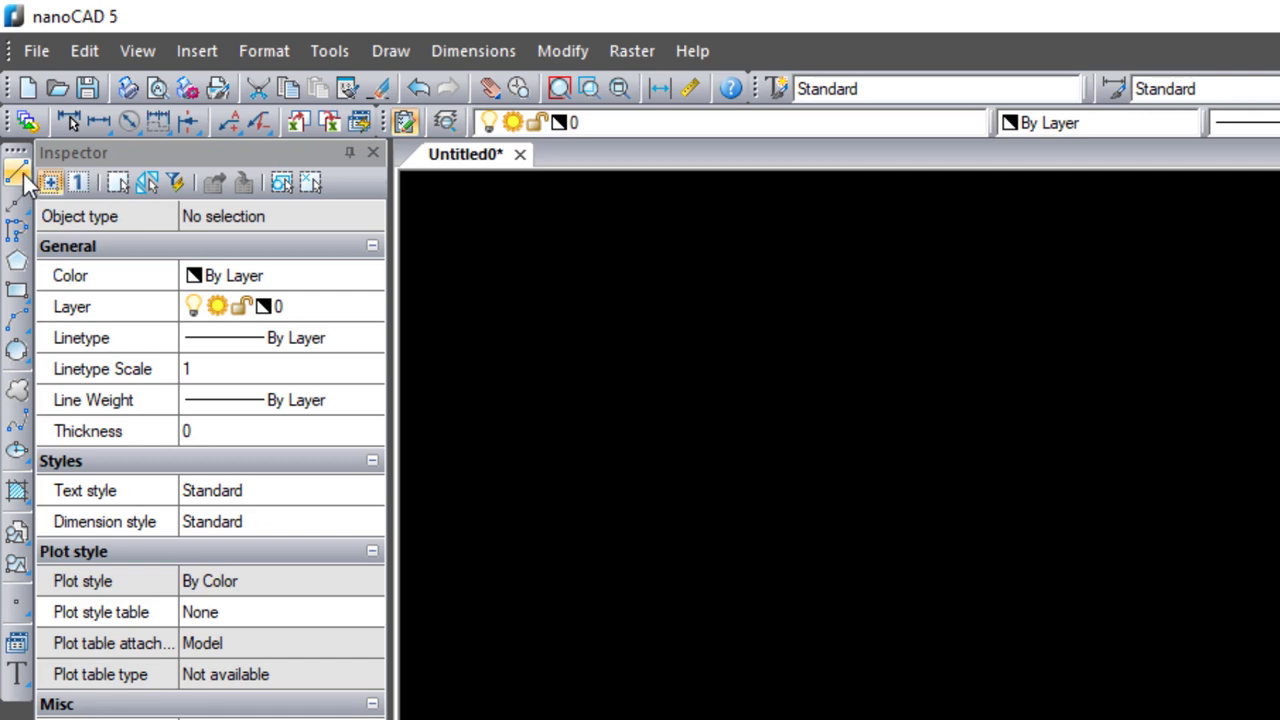
{"action": "left_click", "coordinate": [17, 172]}
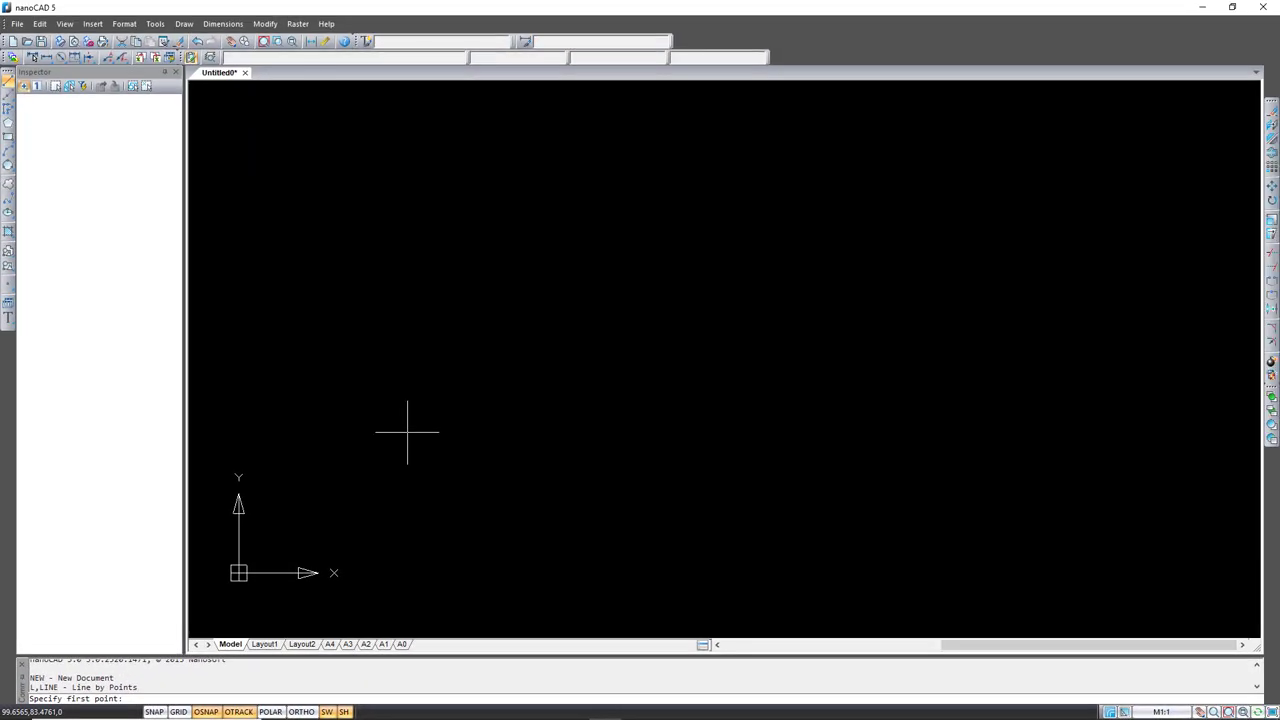
Place seven vertices to draw a six-segment zigzag line chain, then end the LINE command.
{"action": "left_click", "coordinate": [396, 441]}
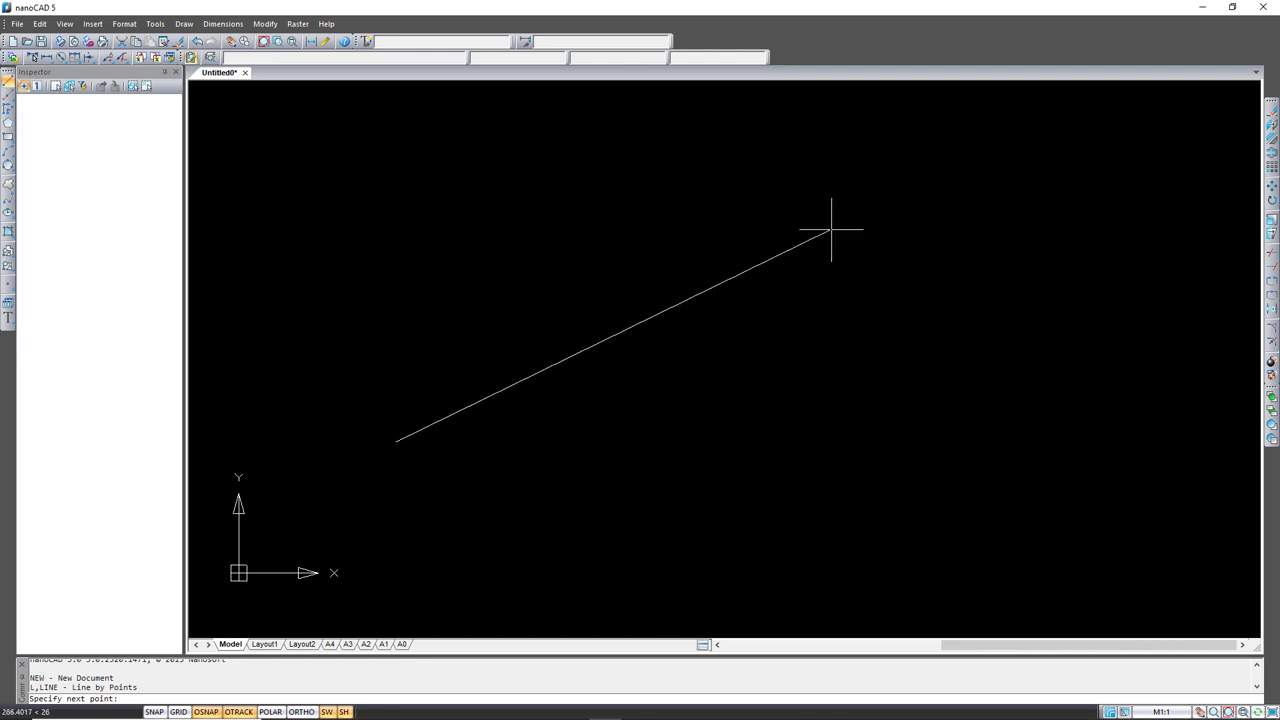
{"action": "left_click", "coordinate": [736, 228]}
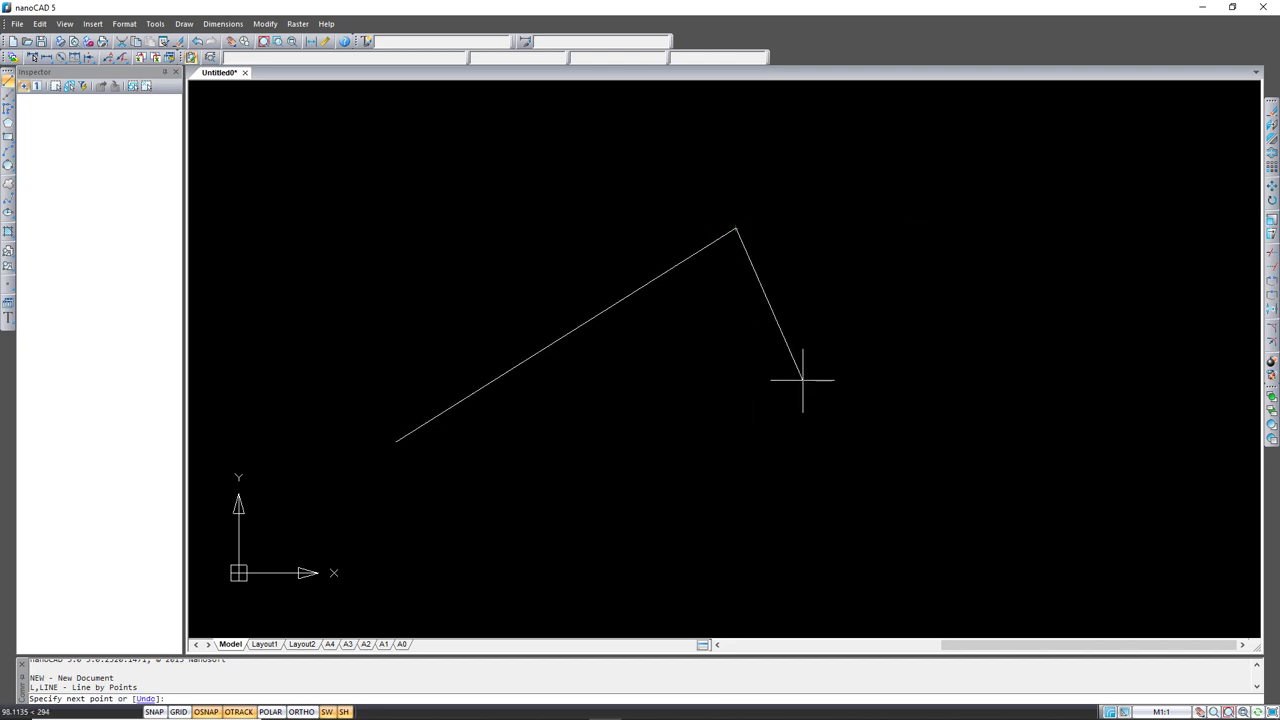
{"action": "left_click", "coordinate": [819, 340]}
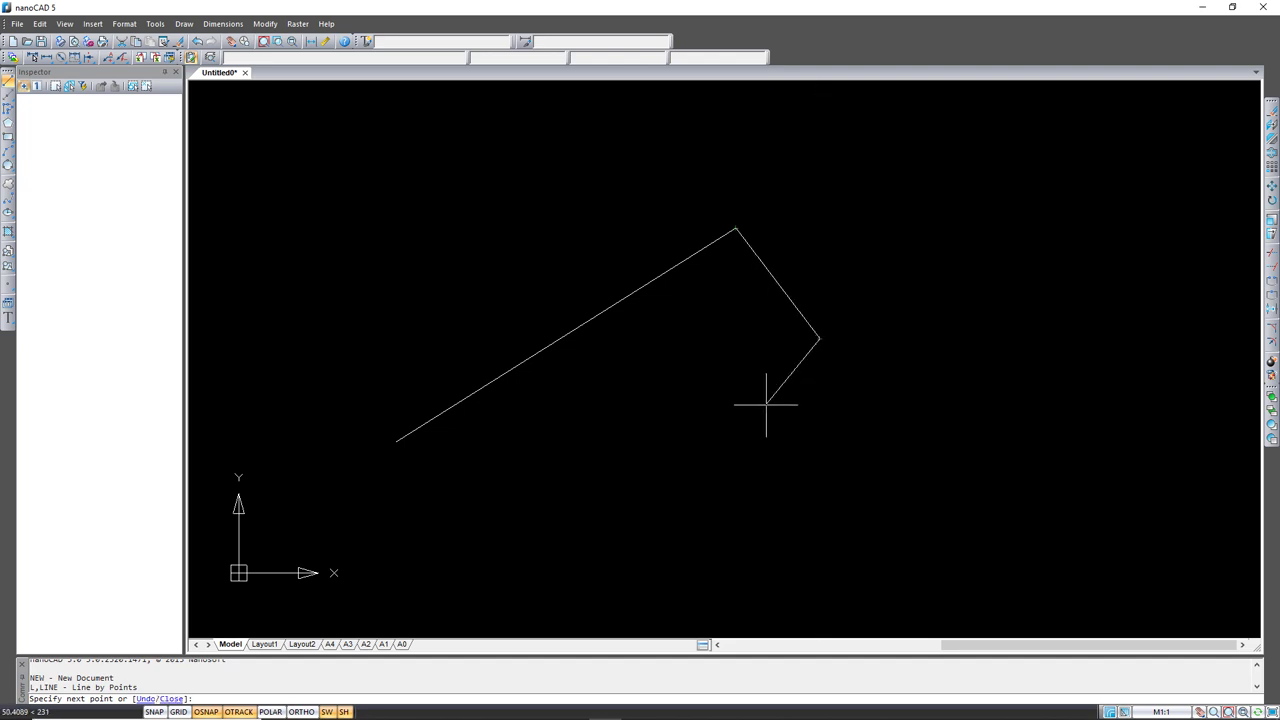
{"action": "left_click", "coordinate": [719, 398]}
{"action": "left_click", "coordinate": [637, 383]}
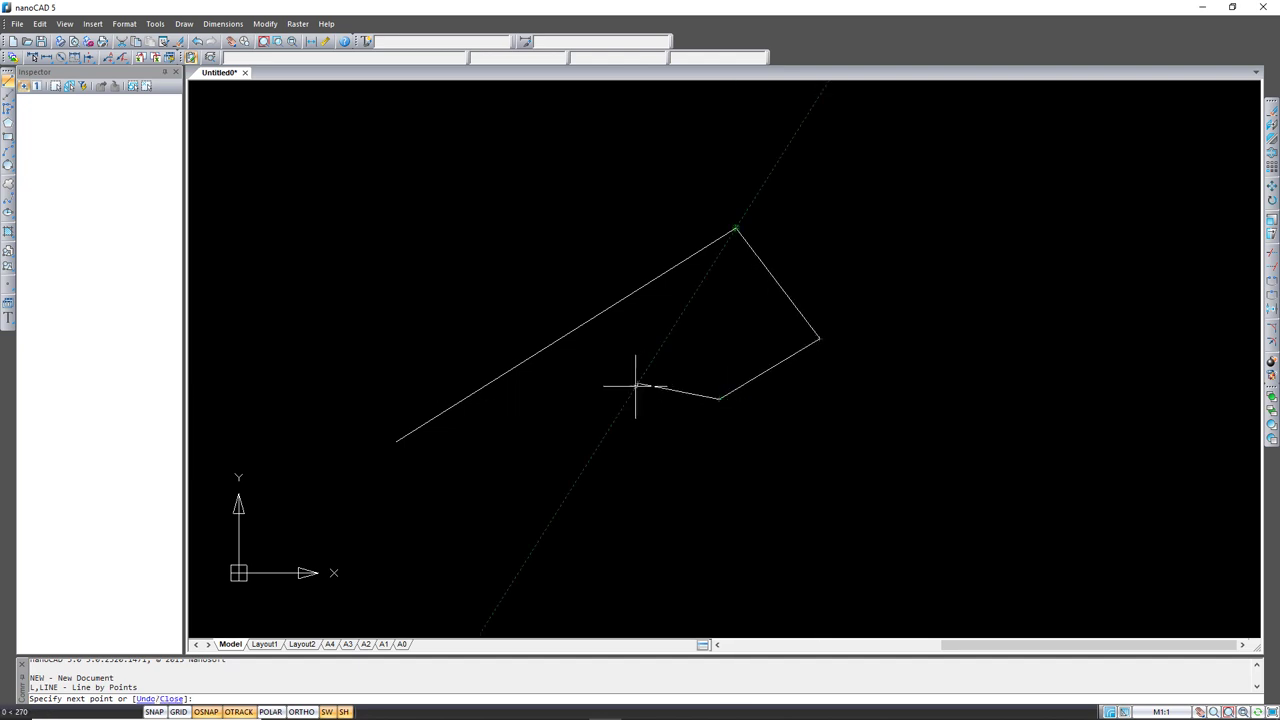
{"action": "left_click", "coordinate": [599, 472]}
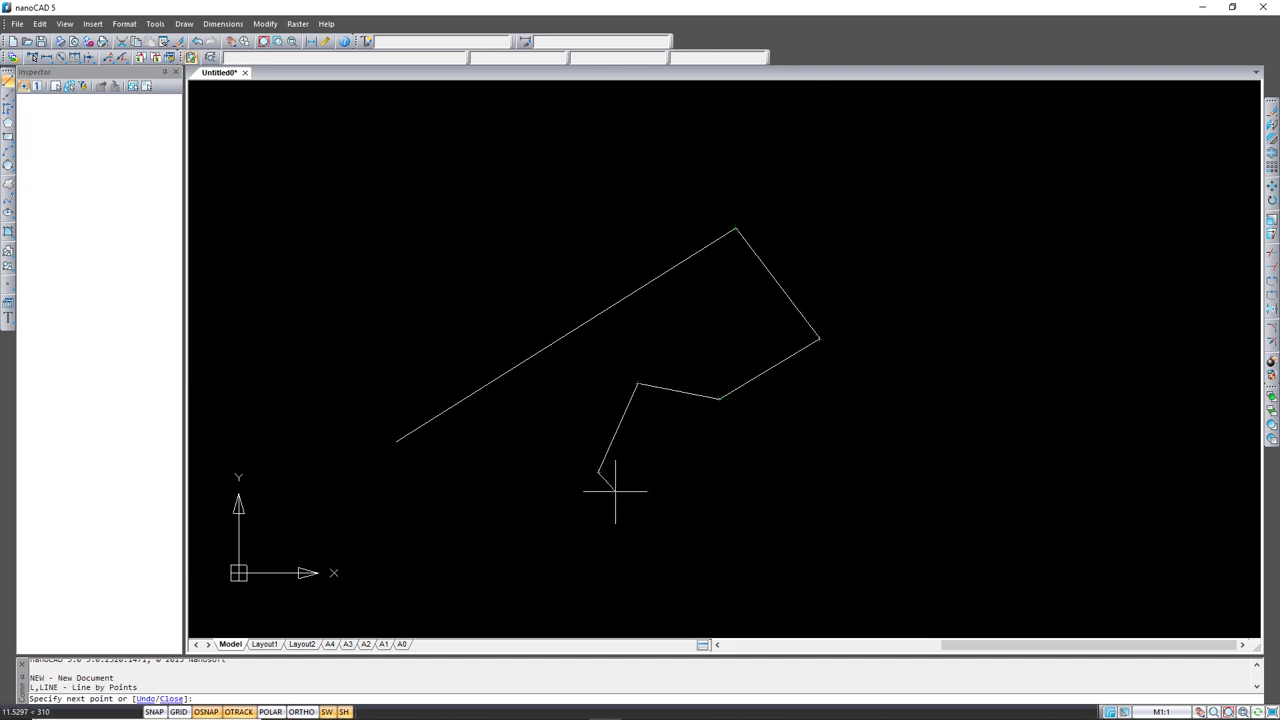
{"action": "left_click", "coordinate": [719, 517]}
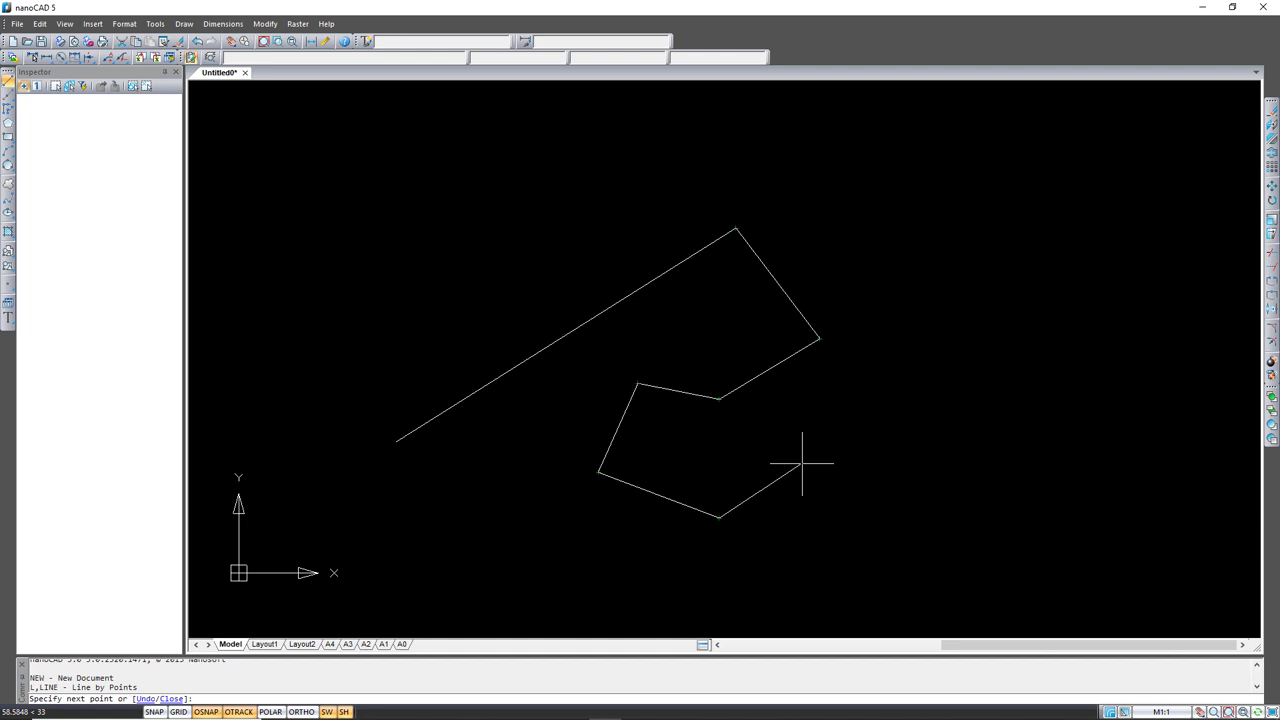
{"action": "key", "text": "Escape"}
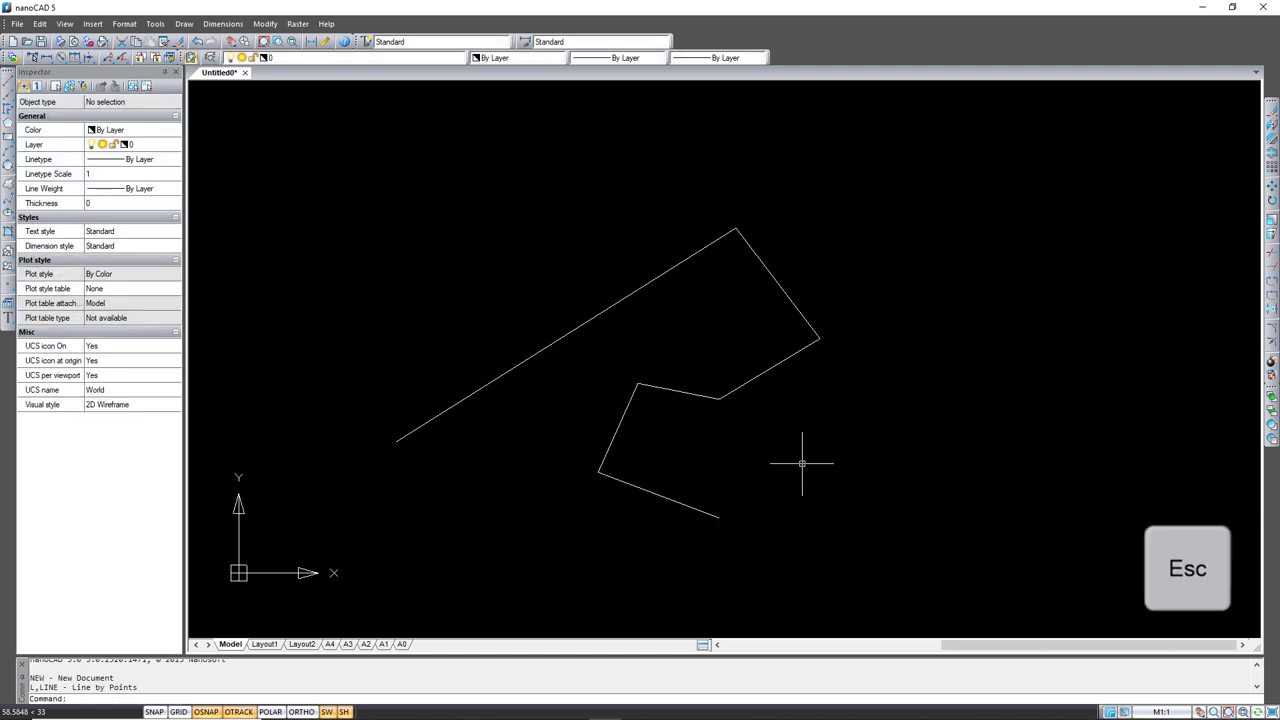
Drag the long first line's endpoint grips into a detached 177.3925-unit line at 348°.
{"action": "middle_click_drag", "start_coordinate": [802, 463], "coordinate": [821, 452]}
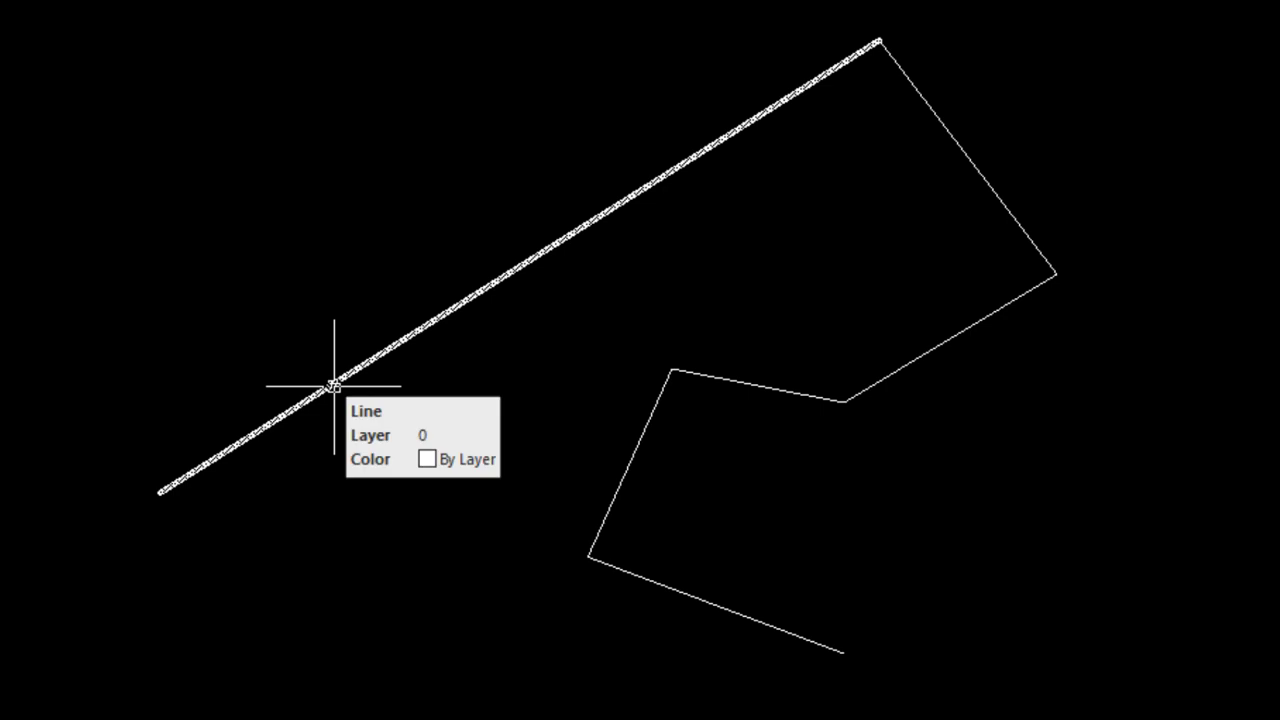
{"action": "left_click", "coordinate": [333, 386]}
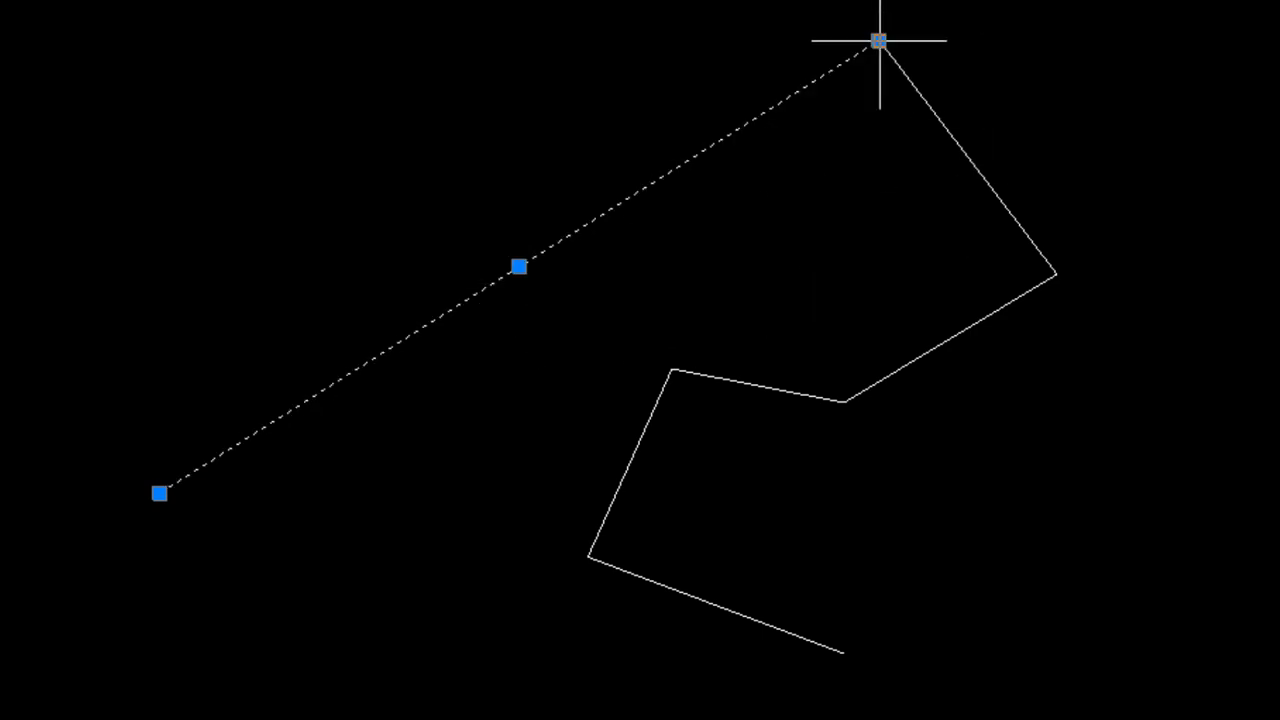
{"action": "middle_click_drag", "start_coordinate": [879, 41], "coordinate": [878, 222]}
{"action": "left_click", "coordinate": [878, 222]}
{"action": "left_click", "coordinate": [629, 127]}
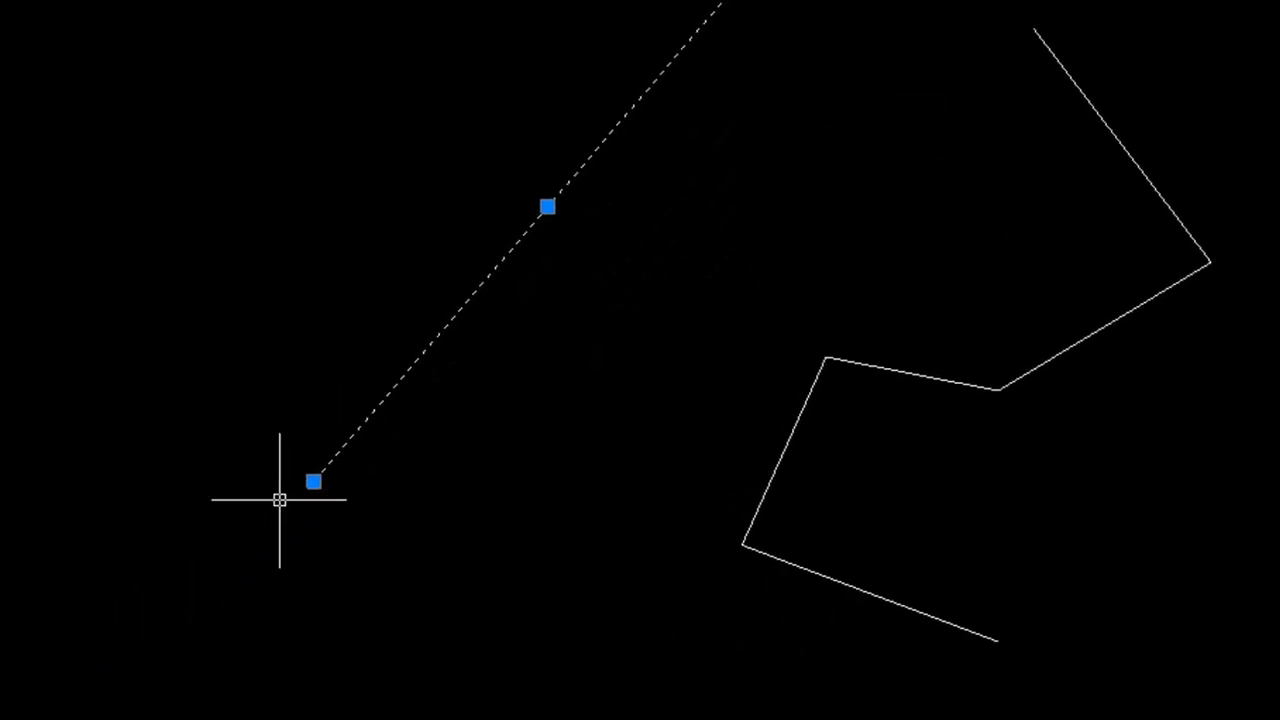
{"action": "left_click", "coordinate": [418, 422]}
{"action": "middle_click_drag", "start_coordinate": [305, 295], "coordinate": [353, 533]}
{"action": "left_click", "coordinate": [209, 369]}
{"action": "middle_click_drag", "start_coordinate": [209, 369], "coordinate": [218, 392]}
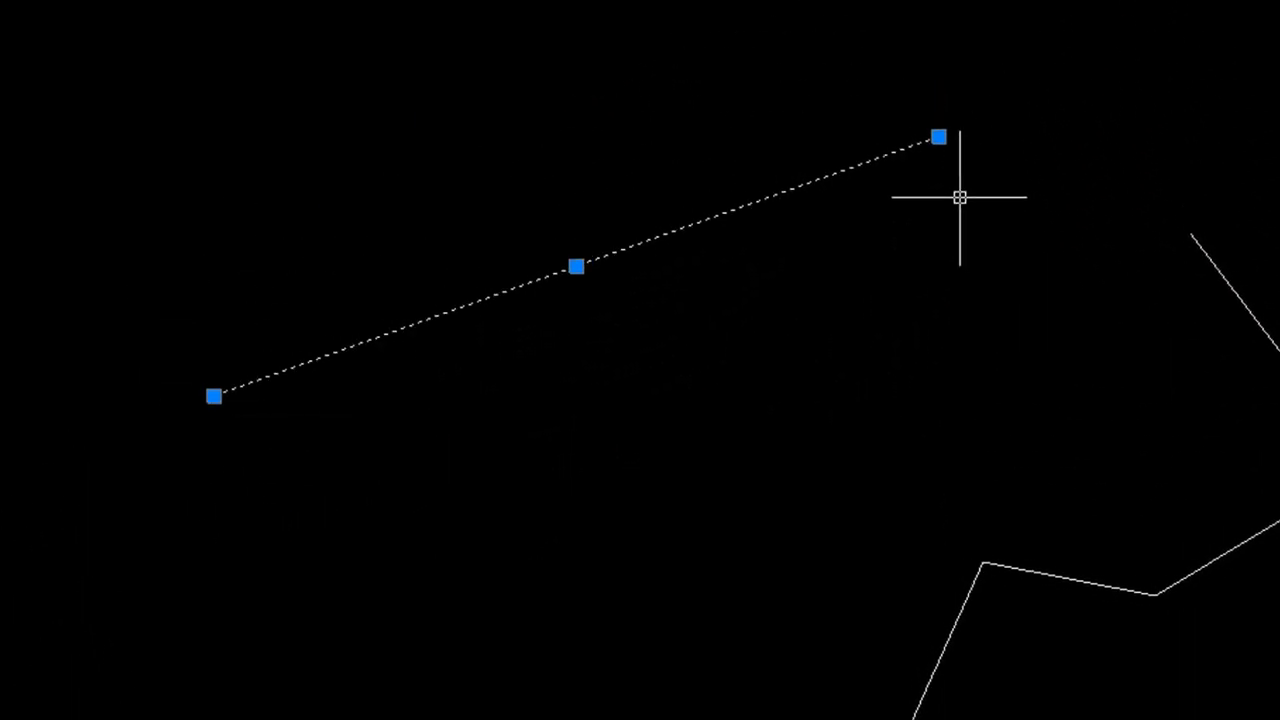
{"action": "left_click", "coordinate": [938, 137]}
{"action": "left_click", "coordinate": [834, 529]}
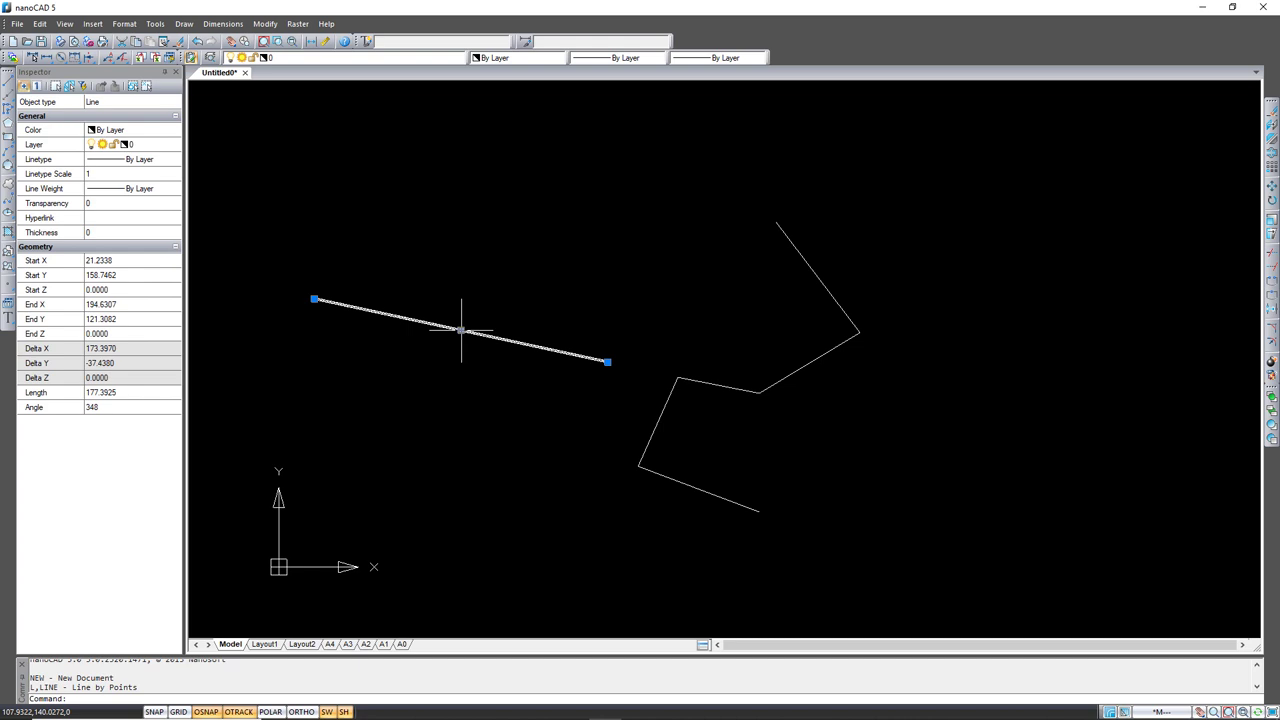
Move the detached line higher by its midpoint grip, then delete it.
{"action": "left_click", "coordinate": [461, 330]}
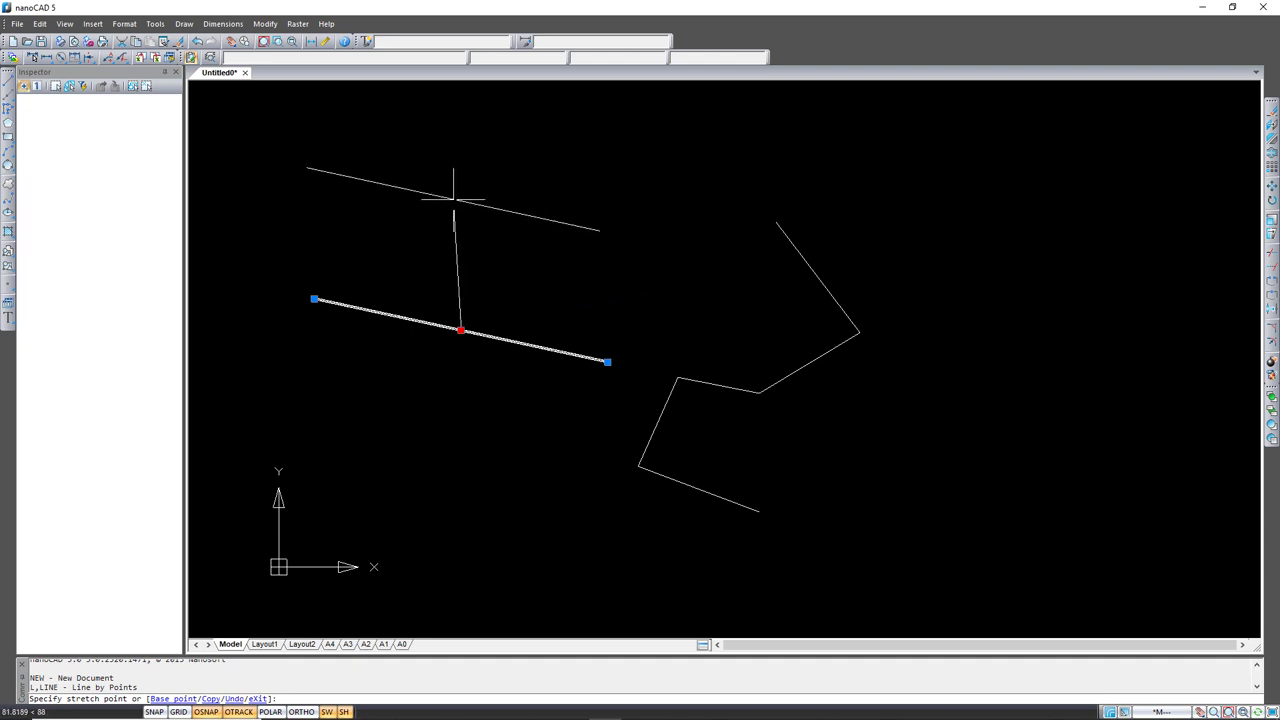
{"action": "left_click", "coordinate": [523, 234]}
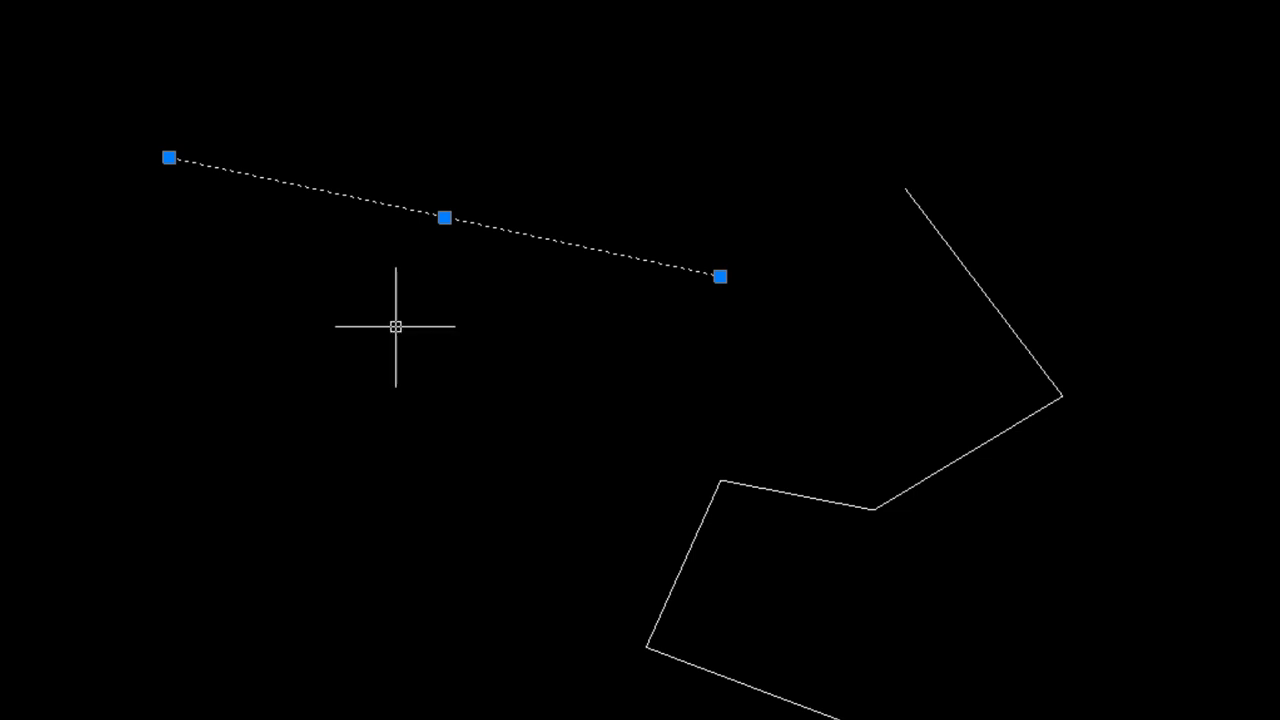
{"action": "key", "text": "Delete"}
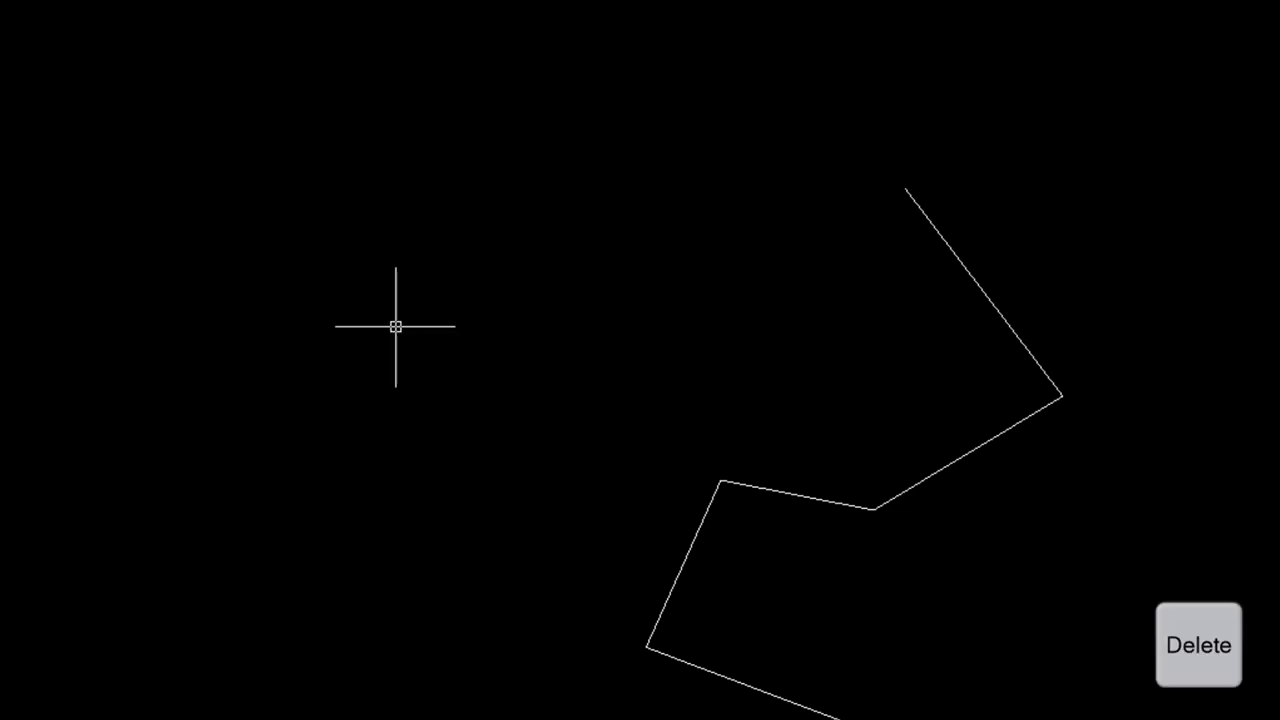
Select the chain's top, middle and left slanted segments, then clear the selection.
{"action": "middle_click_drag", "start_coordinate": [646, 340], "coordinate": [366, 286]}
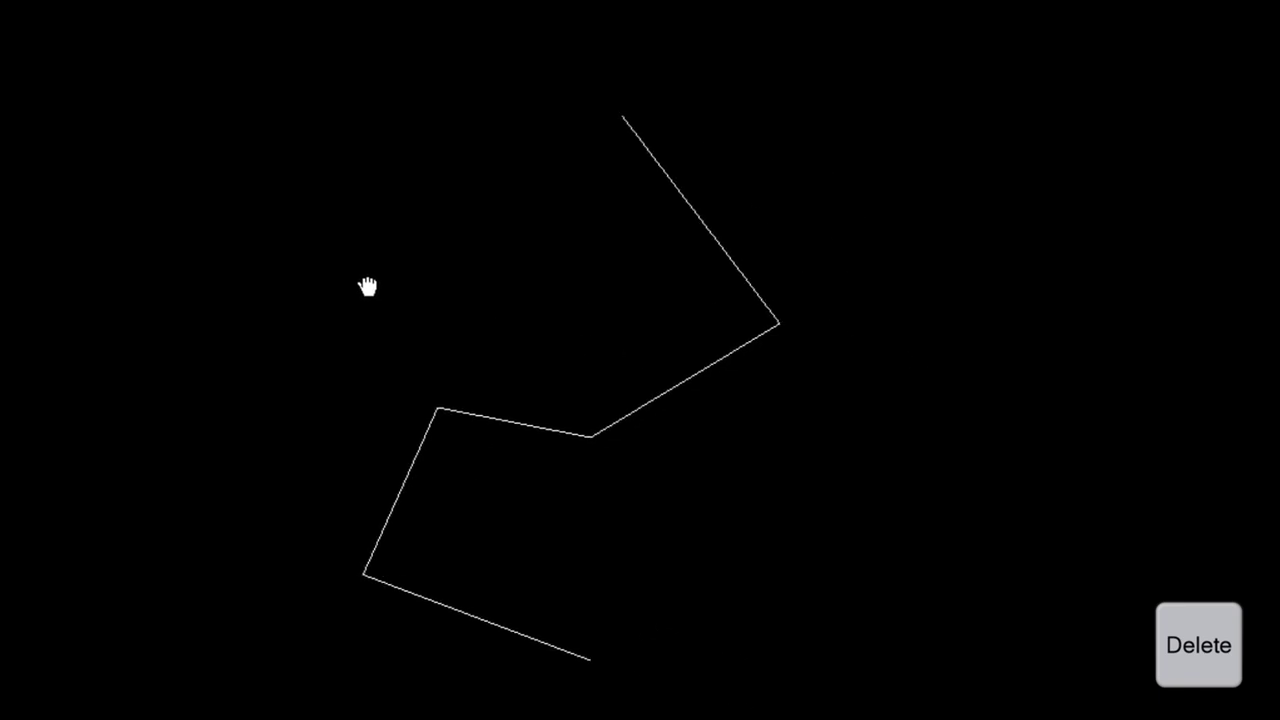
{"action": "left_click", "coordinate": [696, 209]}
{"action": "left_click", "coordinate": [657, 386]}
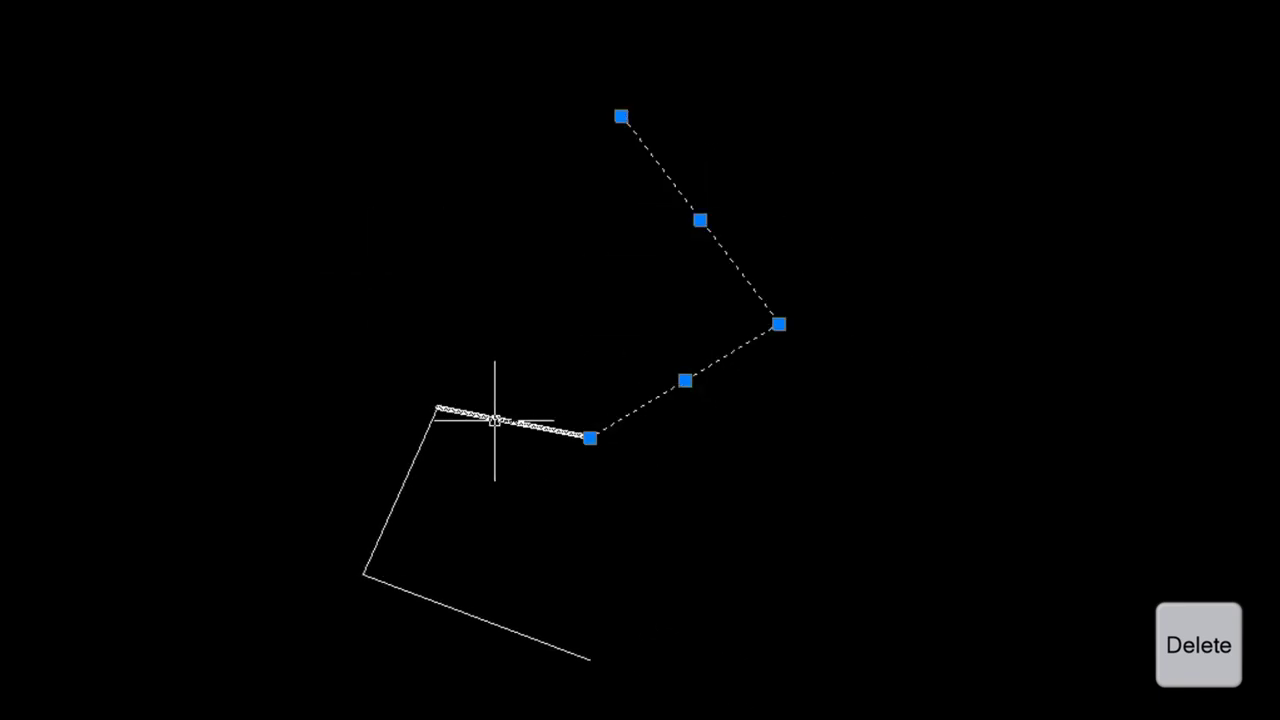
{"action": "left_click", "coordinate": [402, 478]}
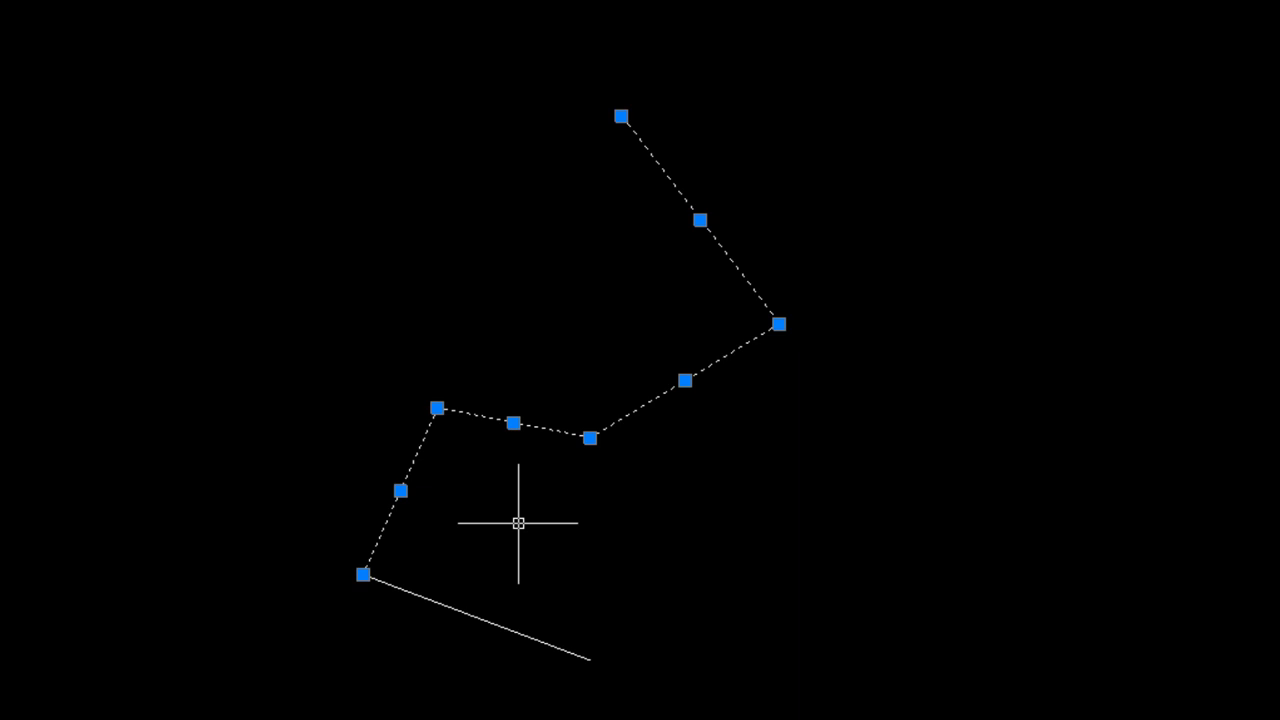
{"action": "key", "text": "Escape"}
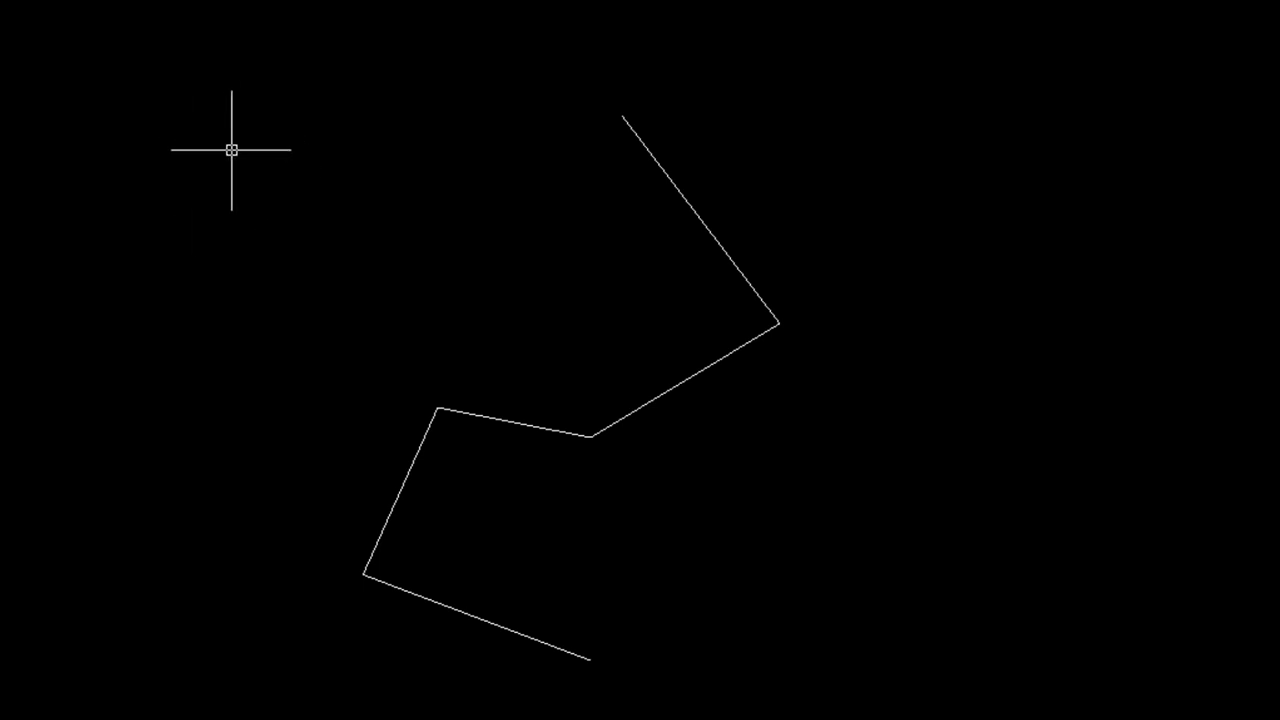
{"action": "left_click", "coordinate": [210, 92]}
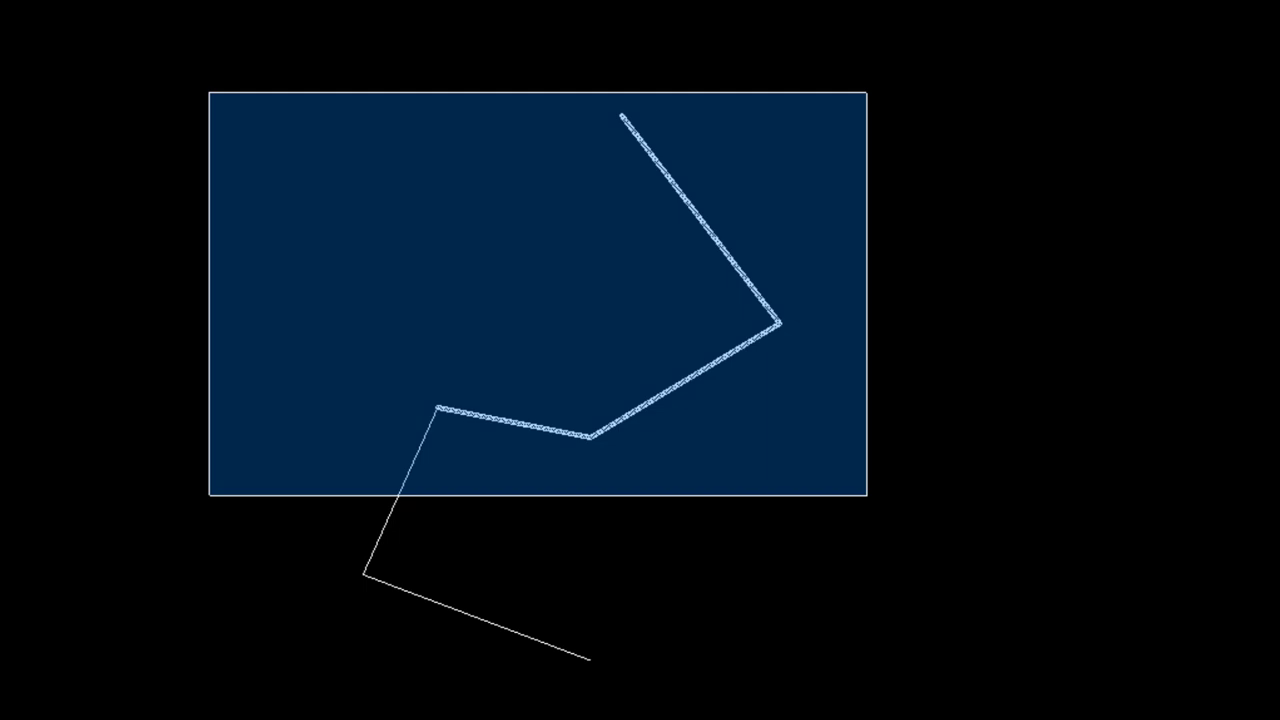
{"action": "left_click", "coordinate": [867, 495]}
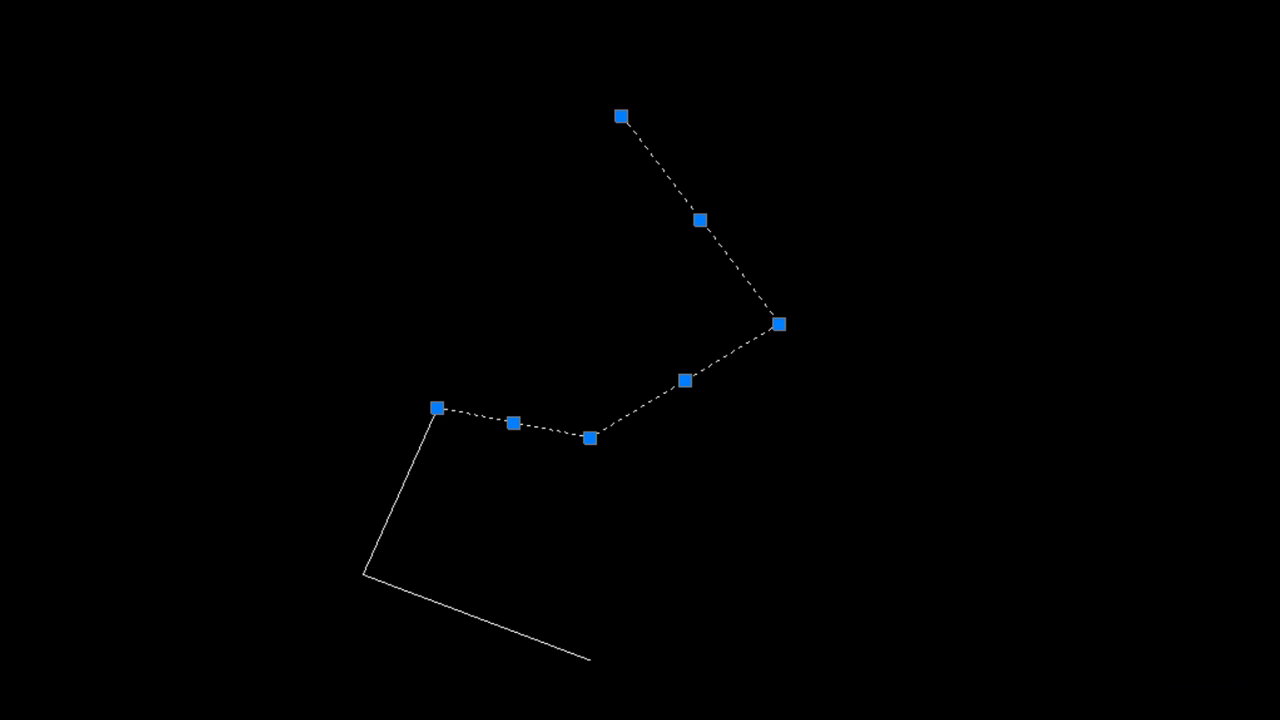
{"action": "key", "text": "Escape"}
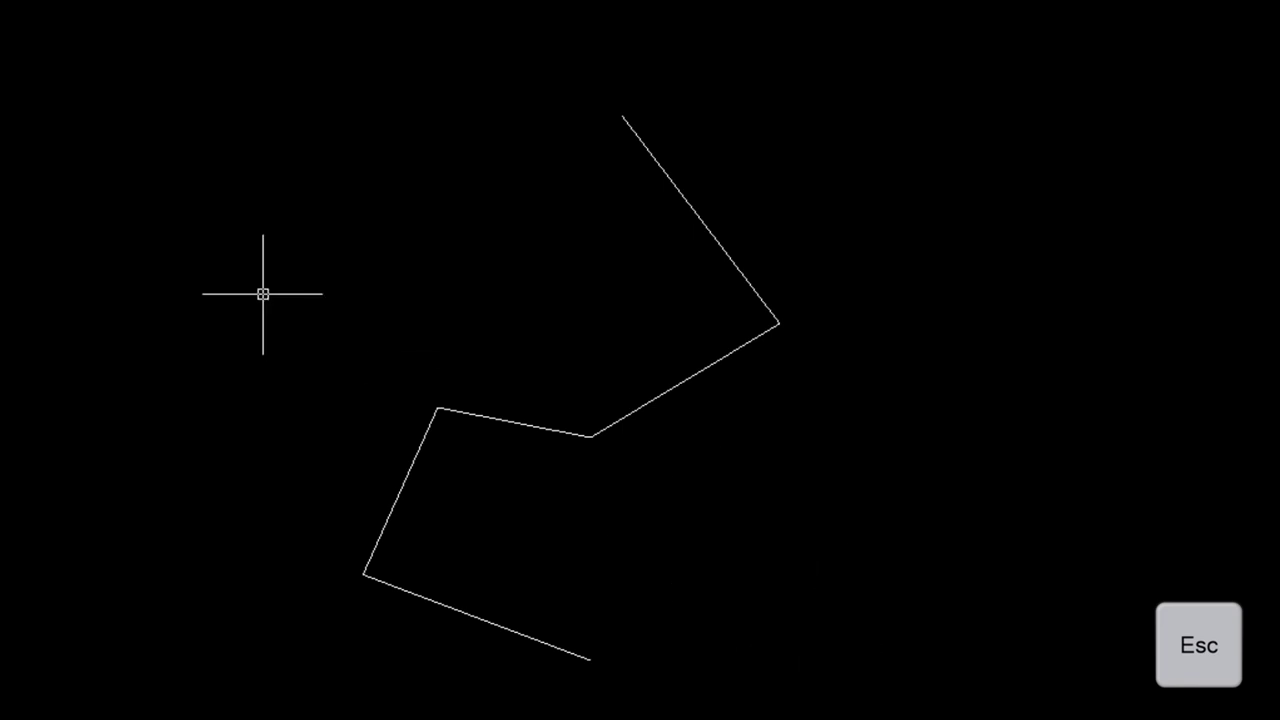
{"action": "left_click", "coordinate": [126, 171]}
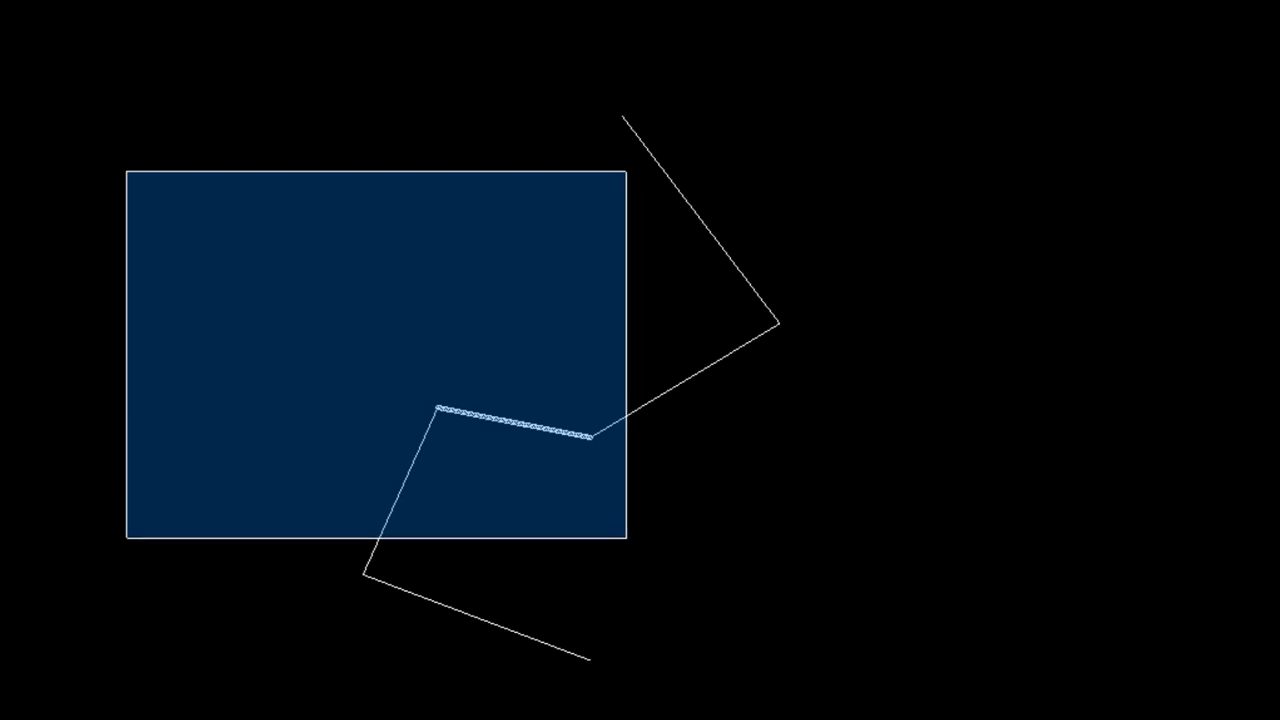
{"action": "key", "text": "Escape"}
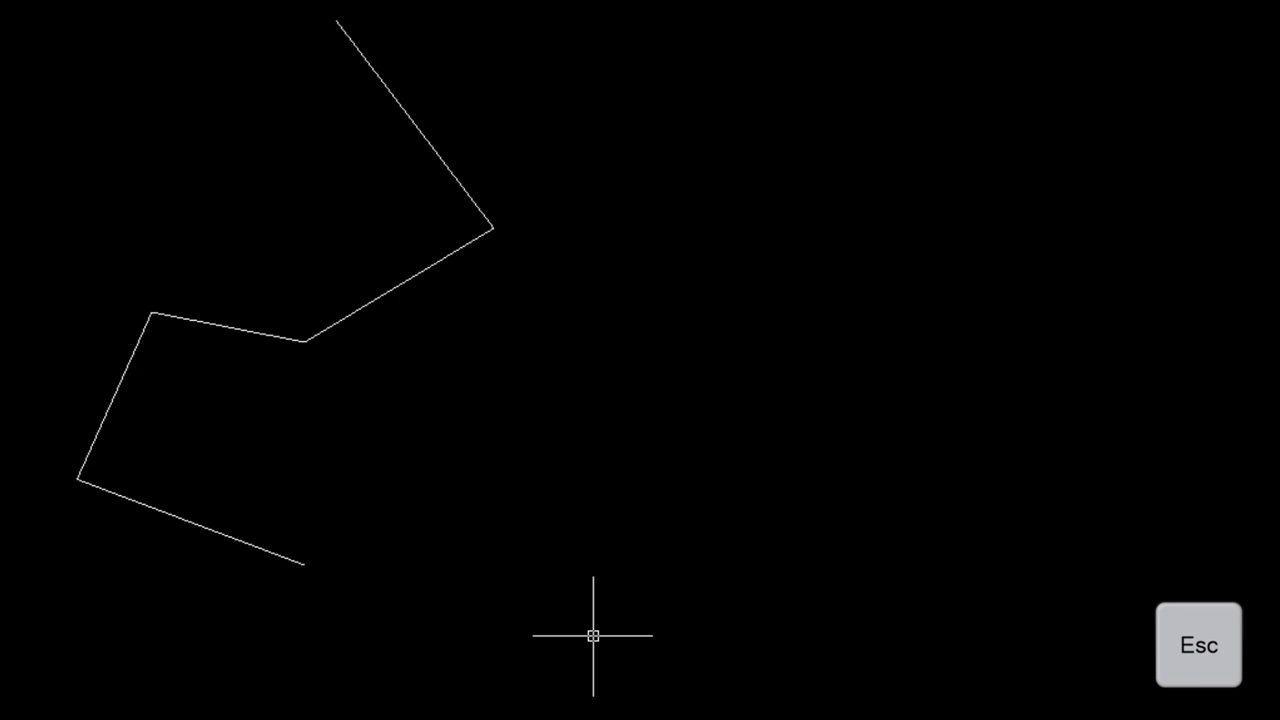
{"action": "left_click", "coordinate": [593, 636]}
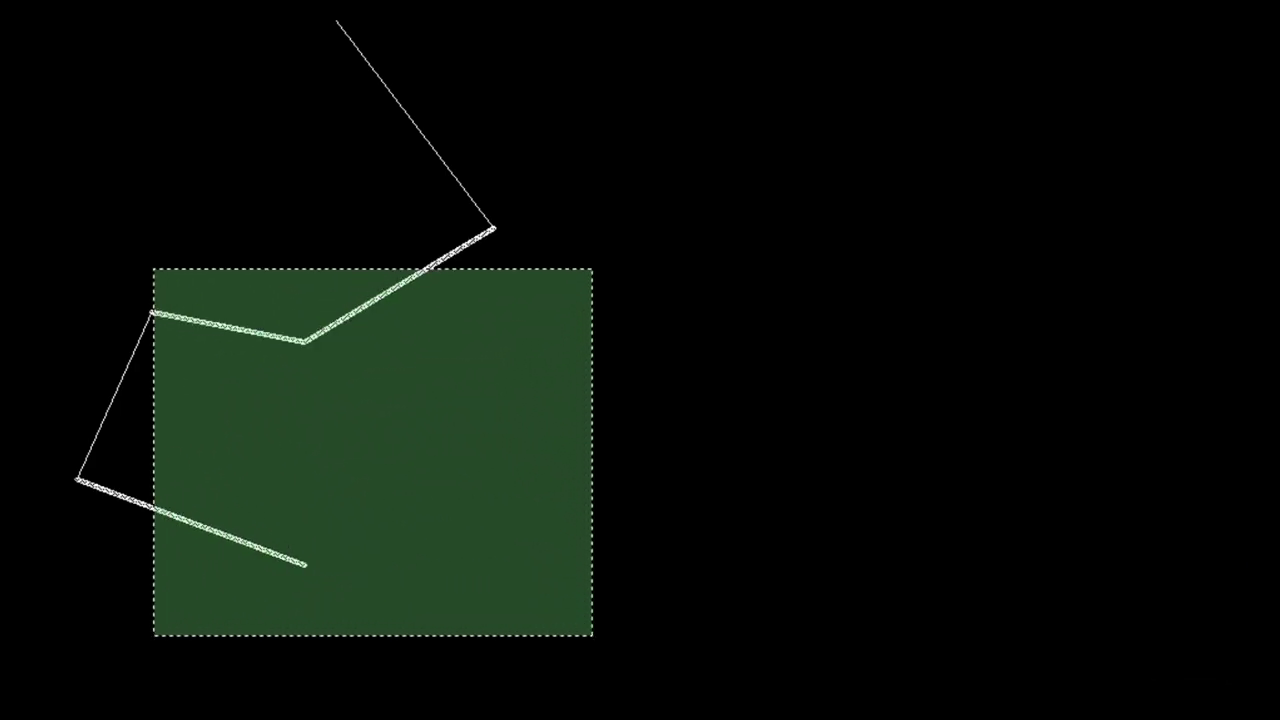
Crossing-select the five-segment zigzag polyline and delete it.
{"action": "middle_click_drag", "start_coordinate": [83, 240], "coordinate": [292, 256]}
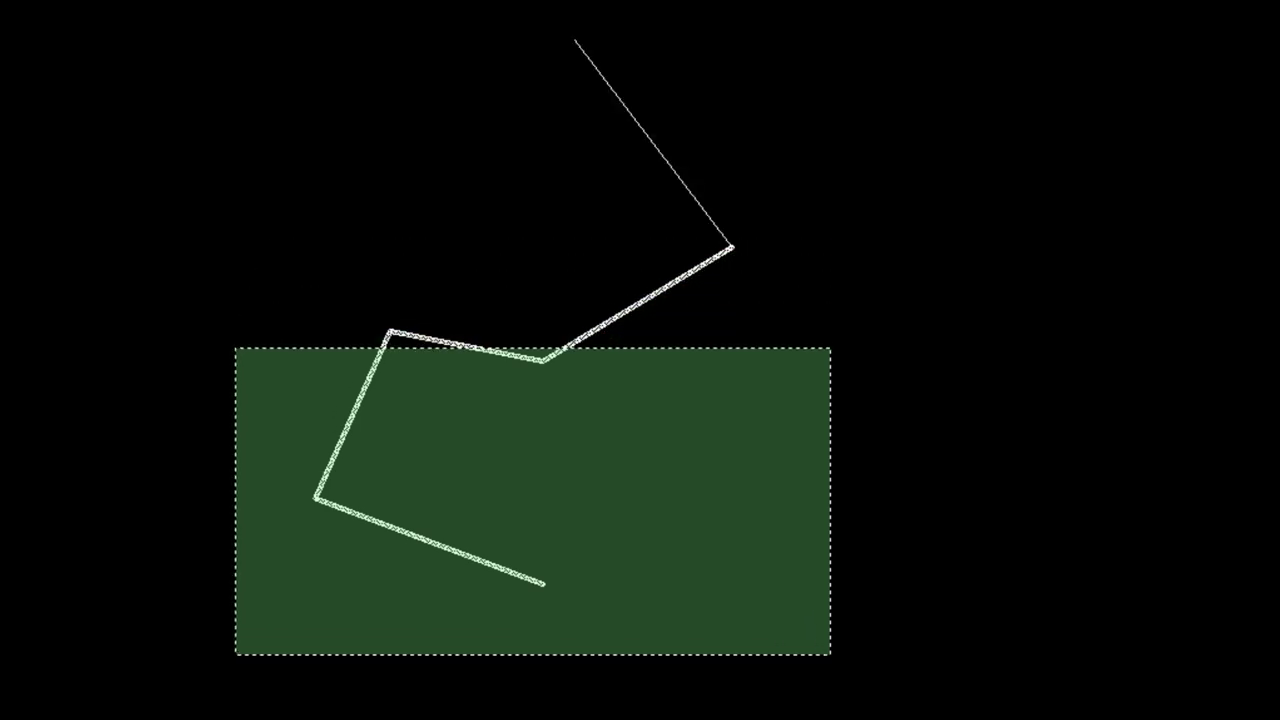
{"action": "left_click", "coordinate": [246, 226]}
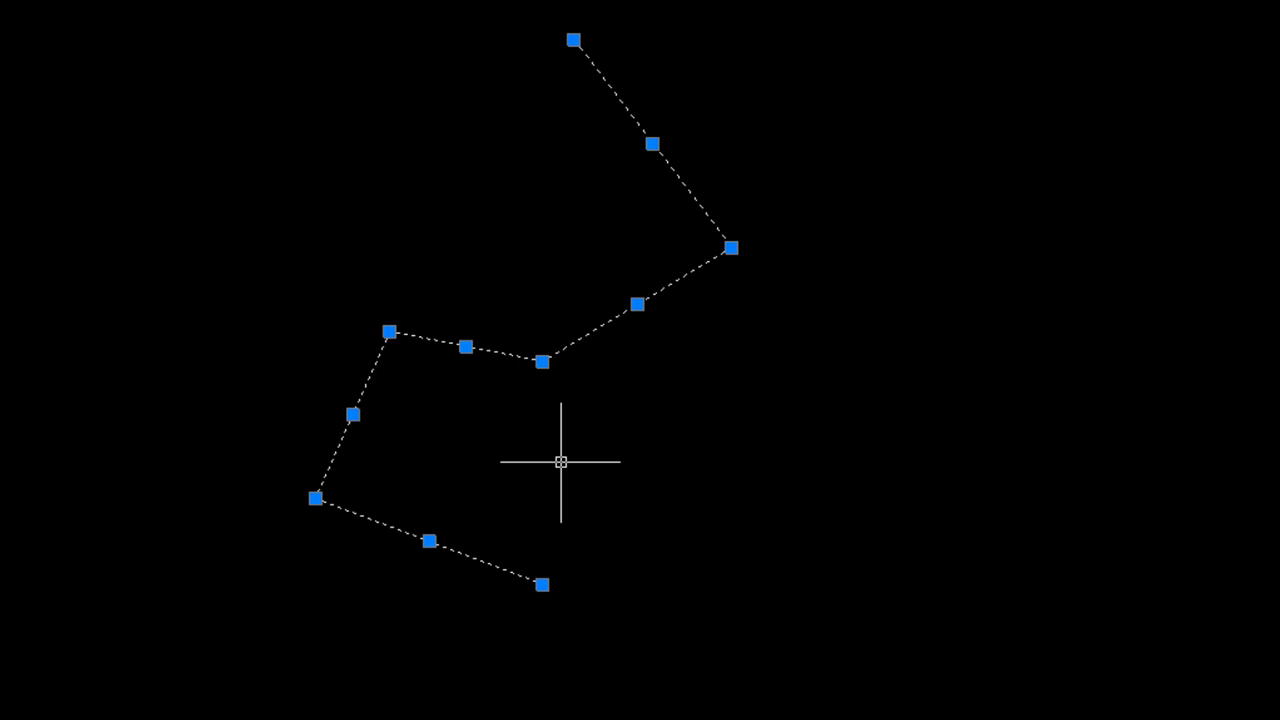
{"action": "key", "text": "Delete"}
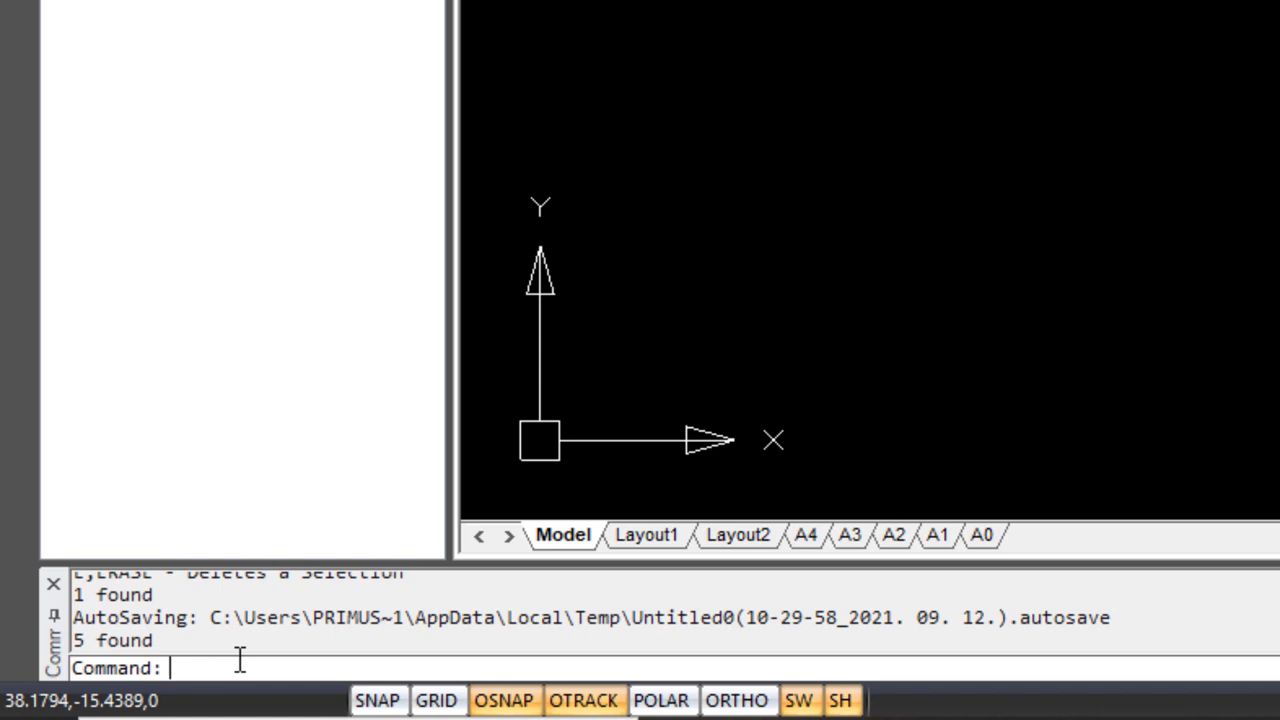
Start the LINE command by entering the alias L at the command prompt.
{"action": "type", "text": "lin"}
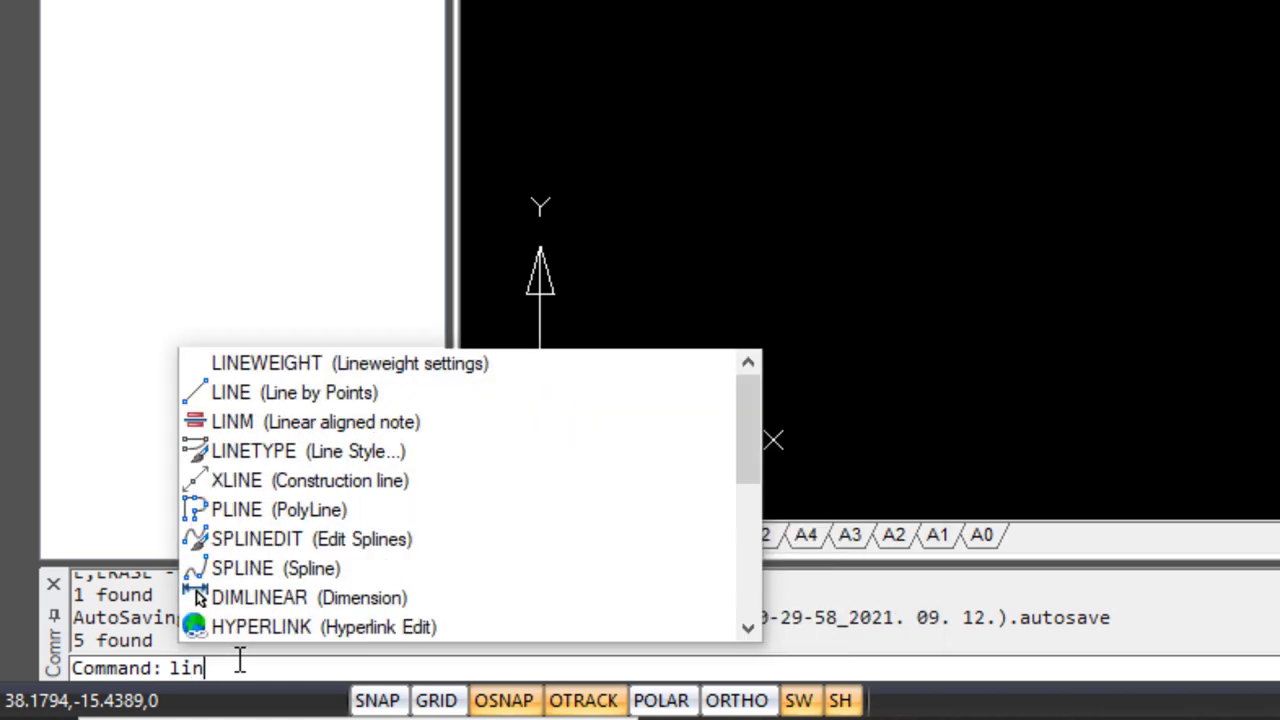
{"action": "type", "text": "e"}
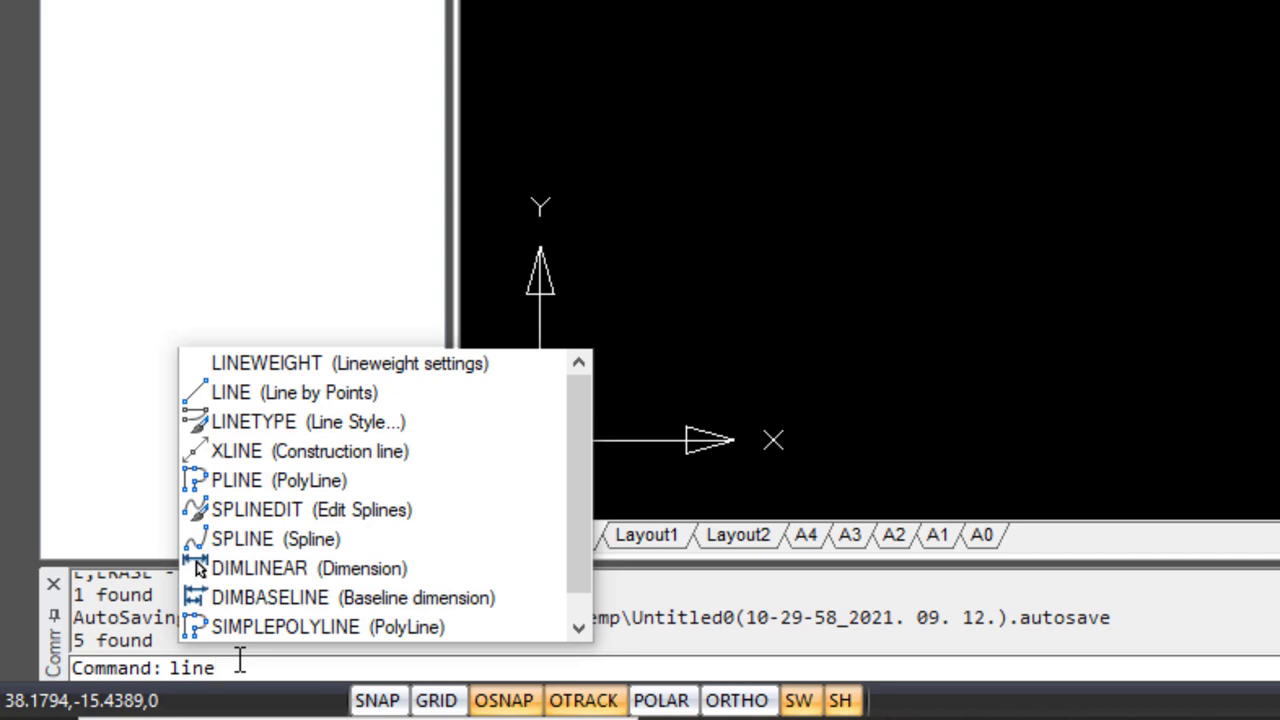
{"action": "key", "text": "BackSpace"}
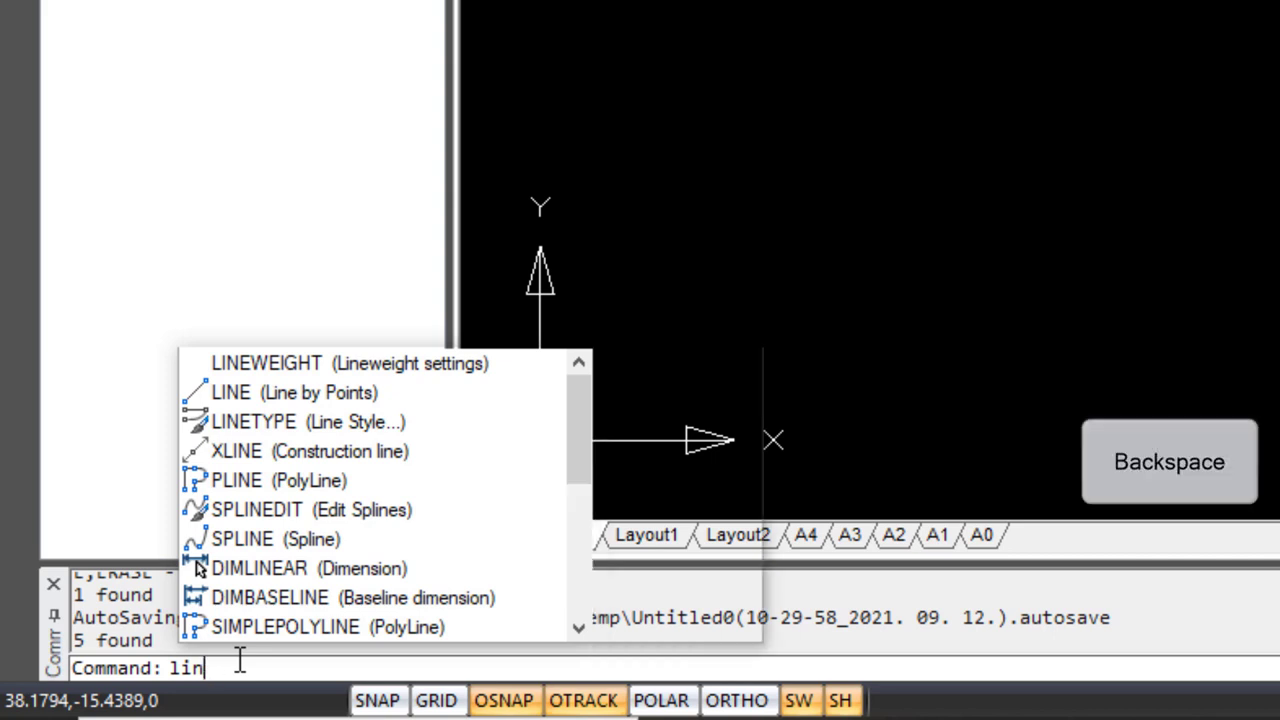
{"action": "key", "text": "BackSpace"}
{"action": "key", "text": "BackSpace"}
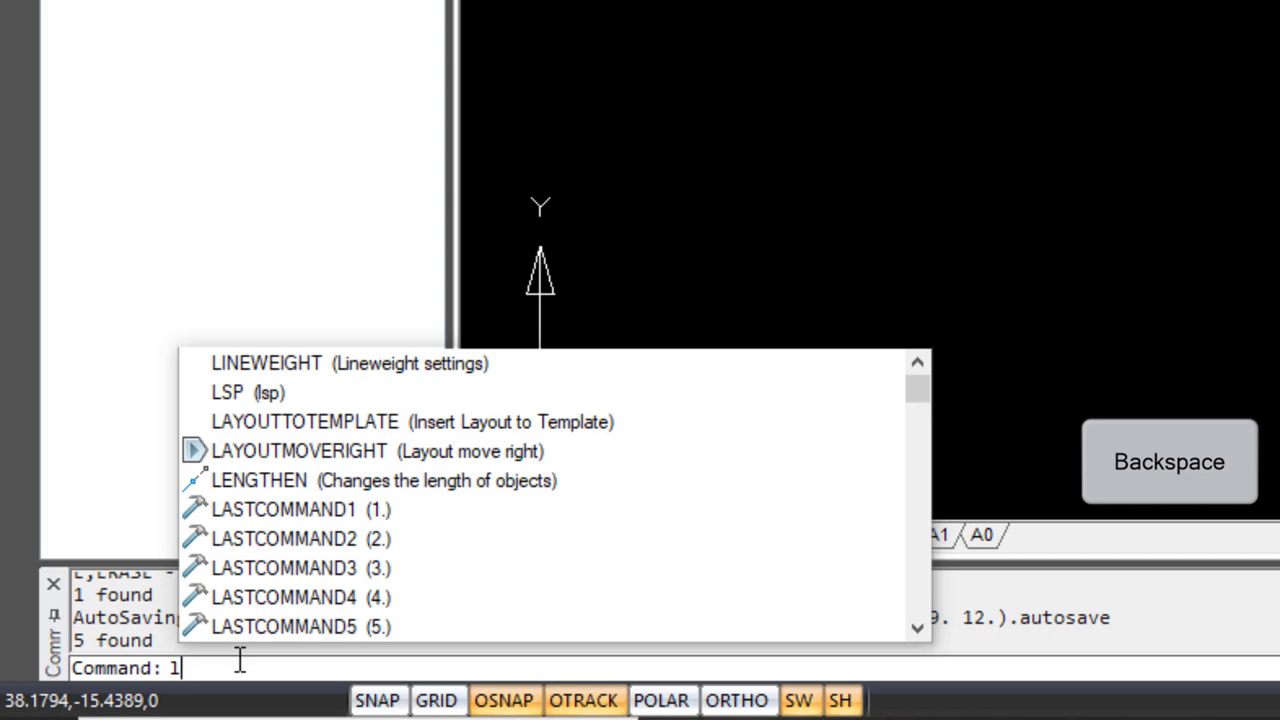
{"action": "key", "text": "Return"}
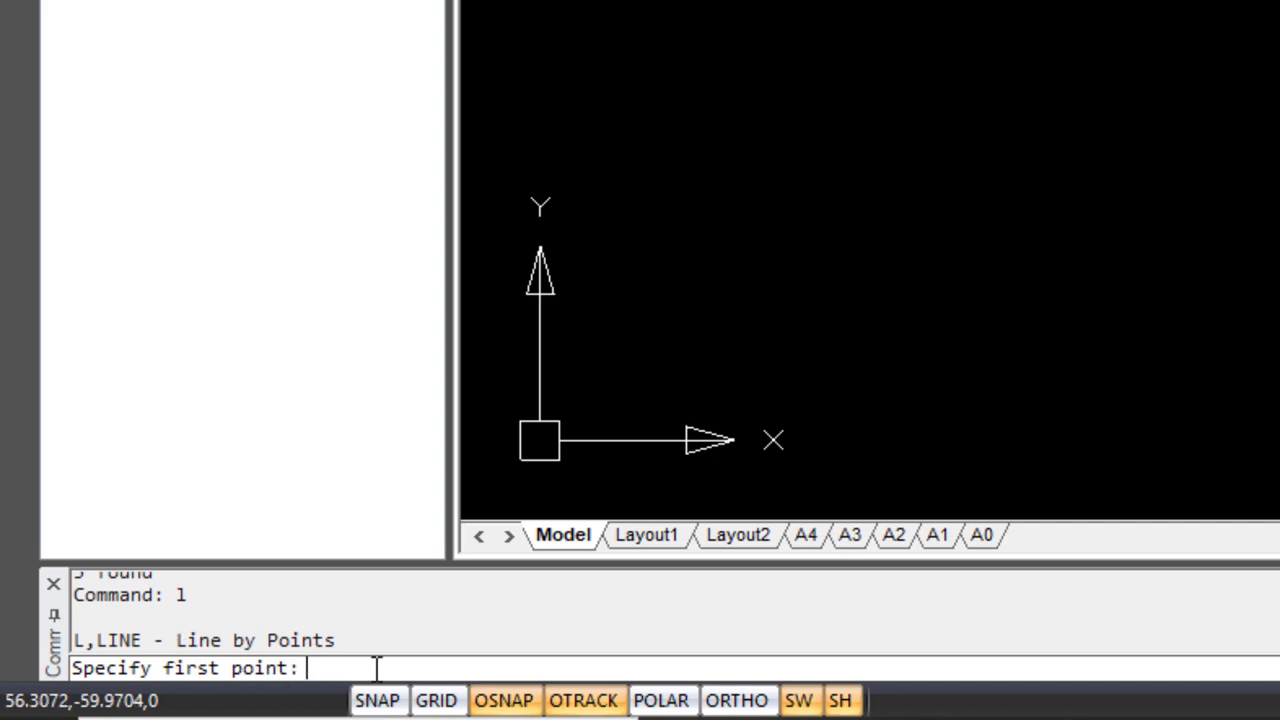
Draw a line from typed coordinates 100,100 to 200,200.
{"action": "type", "text": "100,1"}
{"action": "type", "text": "00"}
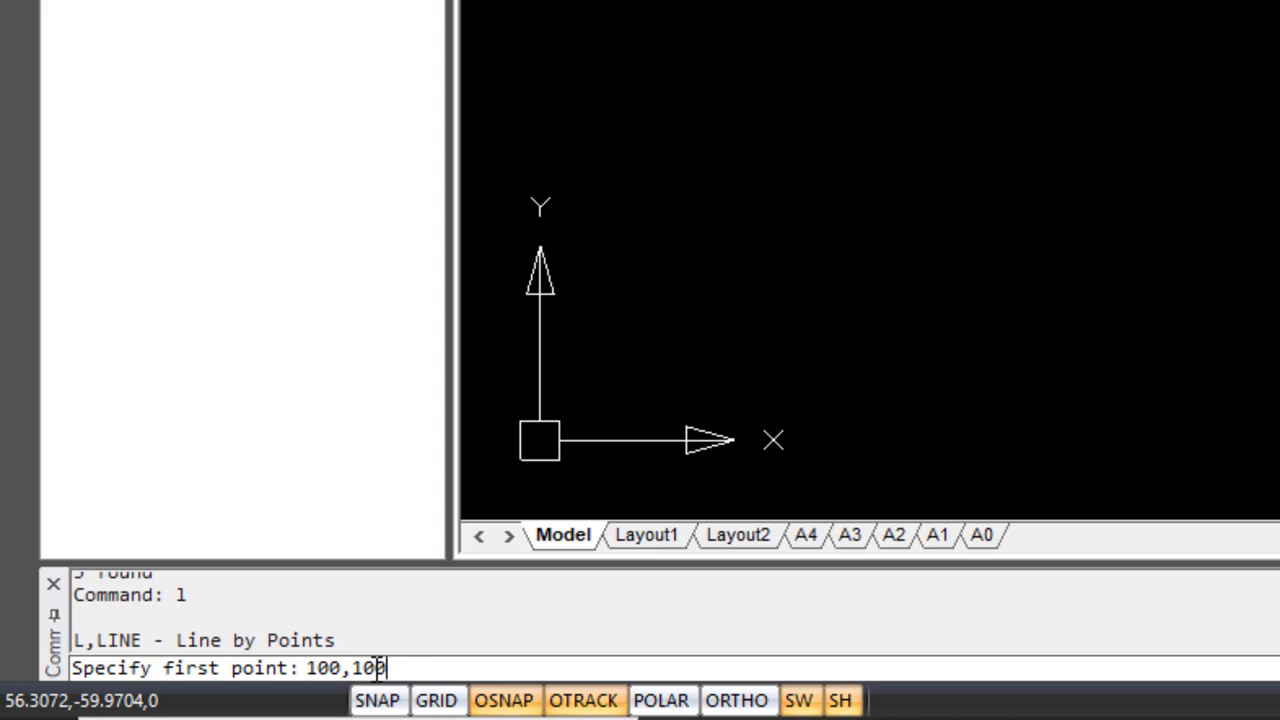
{"action": "key", "text": "Return"}
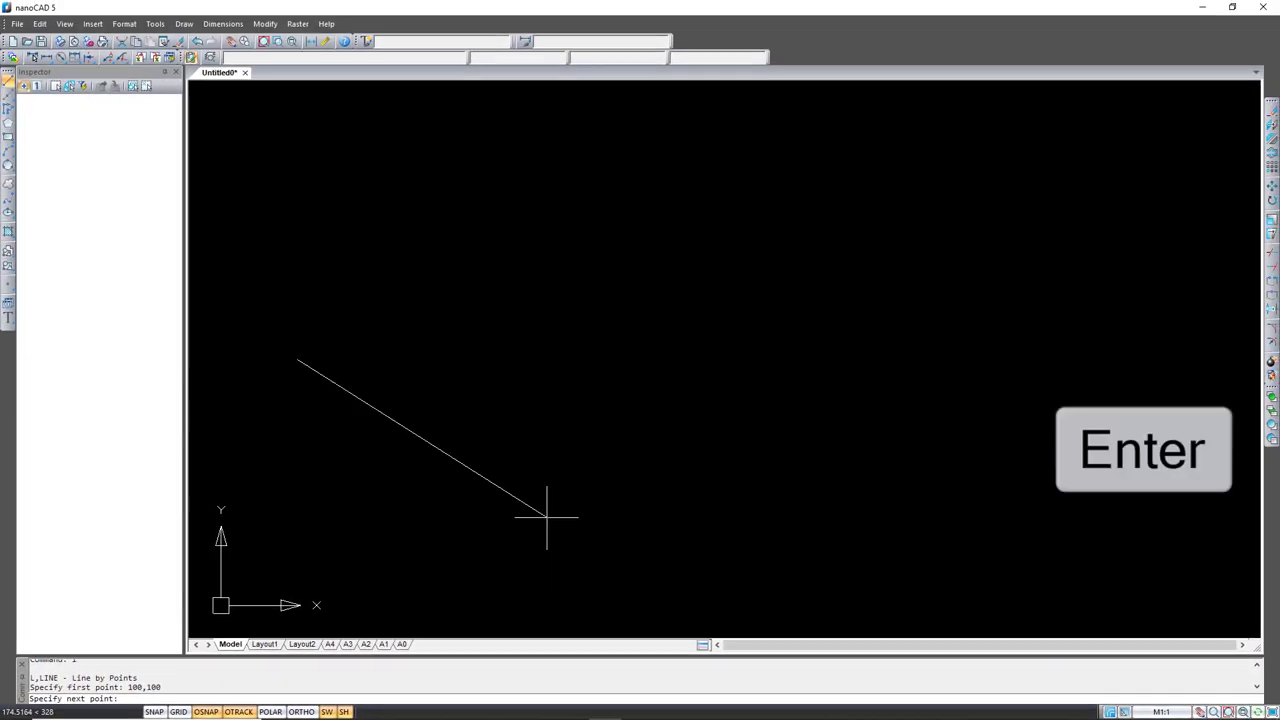
{"action": "middle_click_drag", "start_coordinate": [397, 346], "coordinate": [760, 372]}
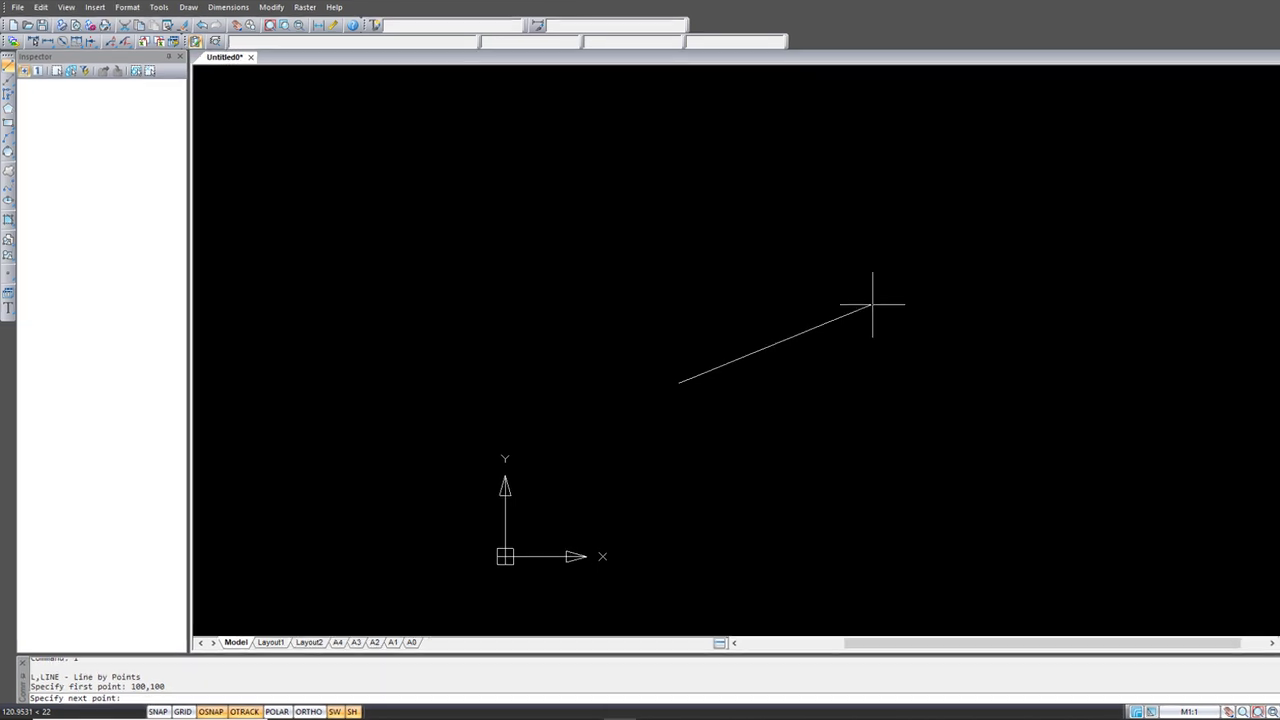
{"action": "type", "text": "200"}
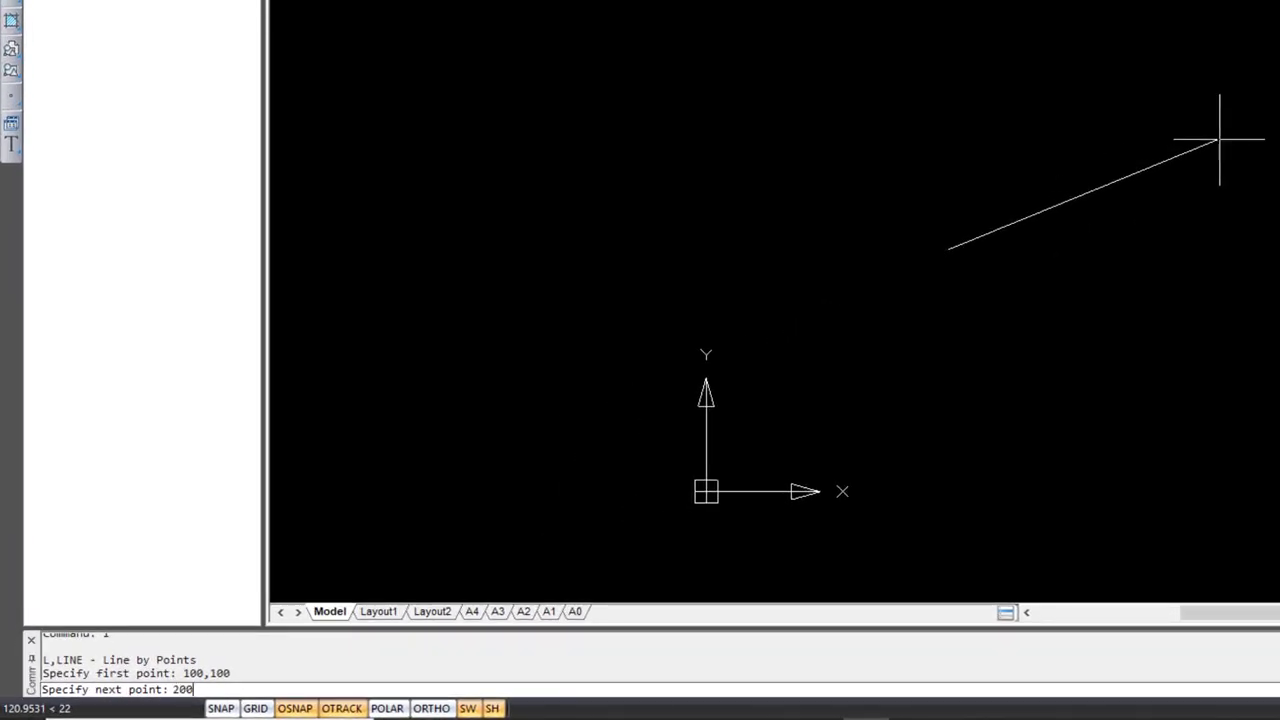
{"action": "type", "text": ",2"}
{"action": "type", "text": "00"}
{"action": "key", "text": "Return"}
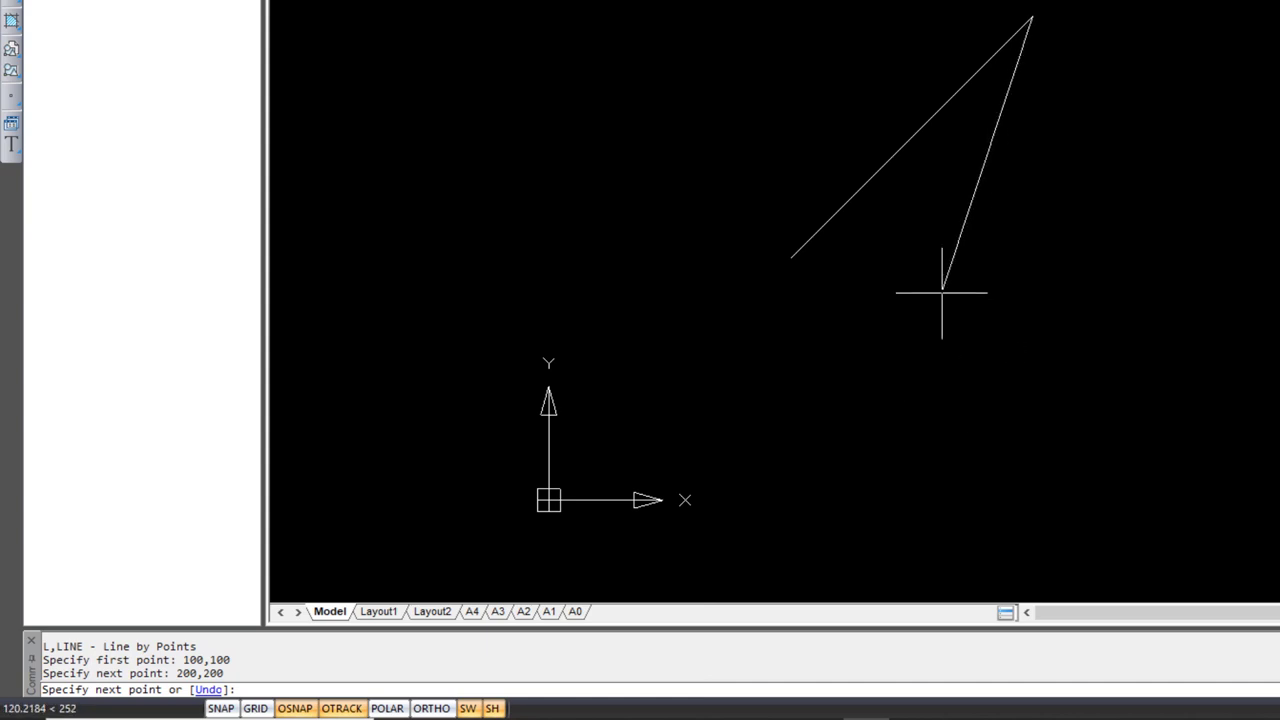
Add relative segments @0,-100 and @-100,0 to close the right triangle.
{"action": "type", "text": "@"}
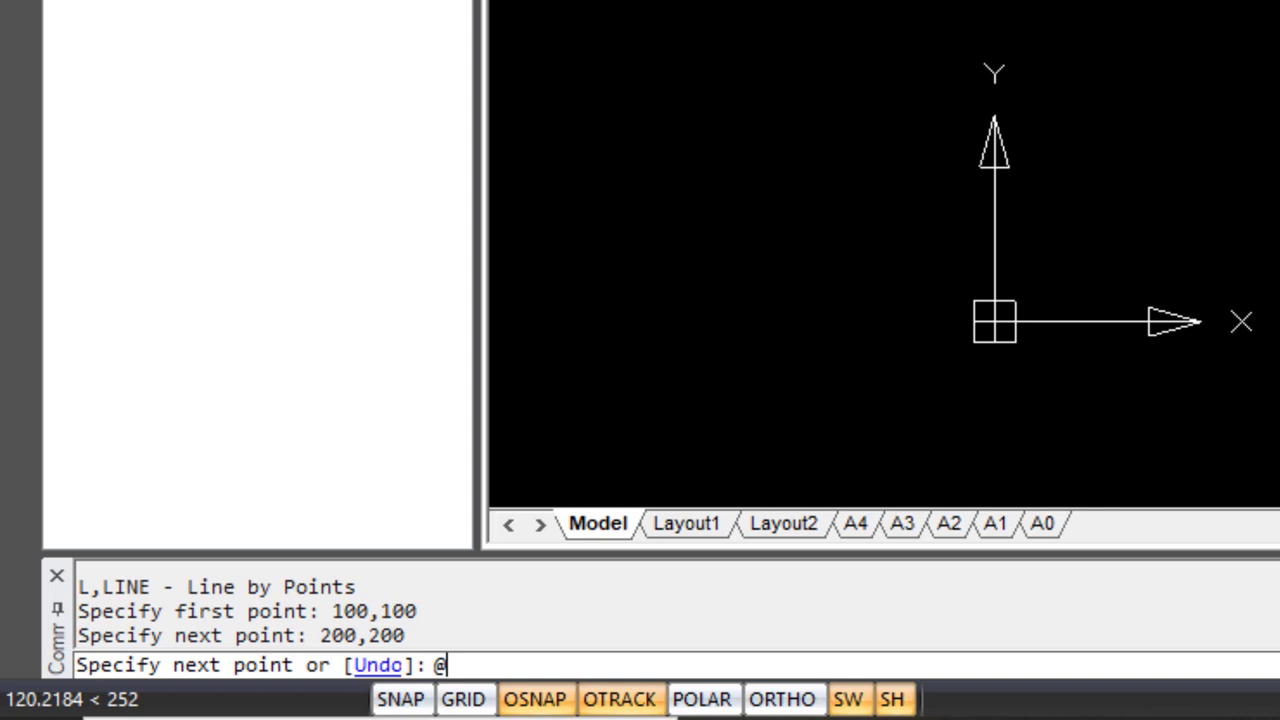
{"action": "type", "text": "0,"}
{"action": "type", "text": "-"}
{"action": "type", "text": "100"}
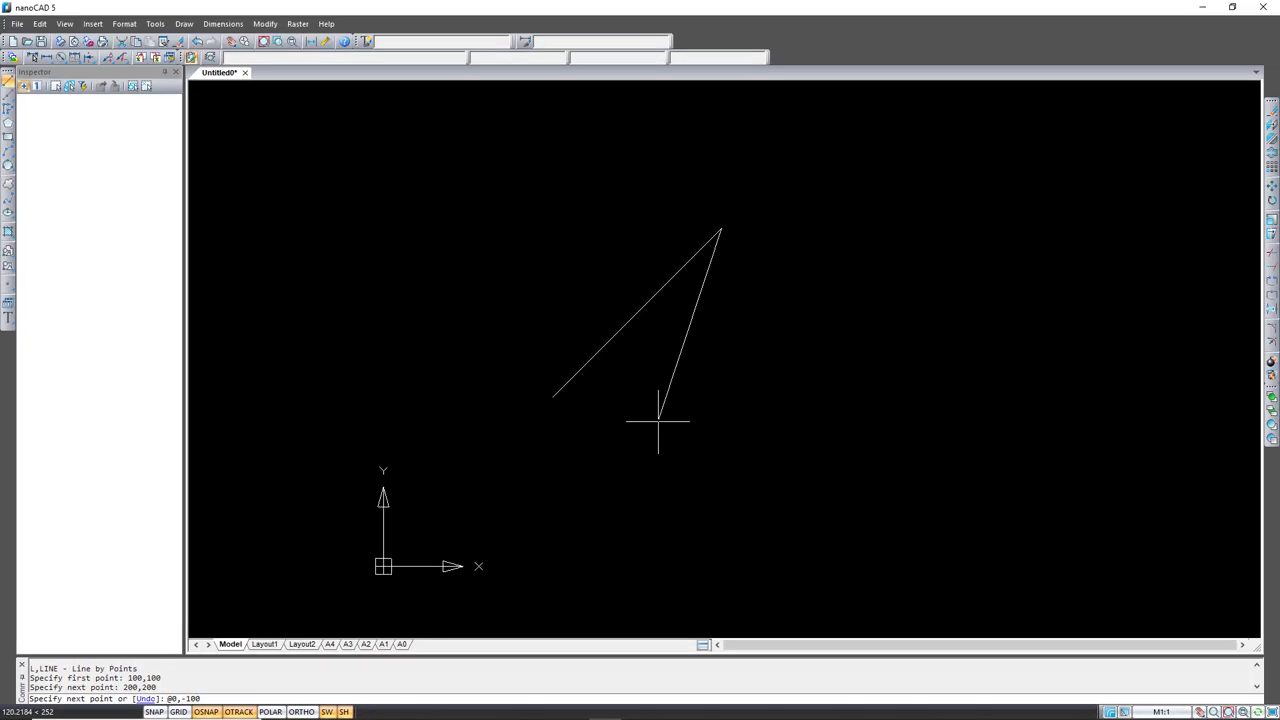
{"action": "key", "text": "Return"}
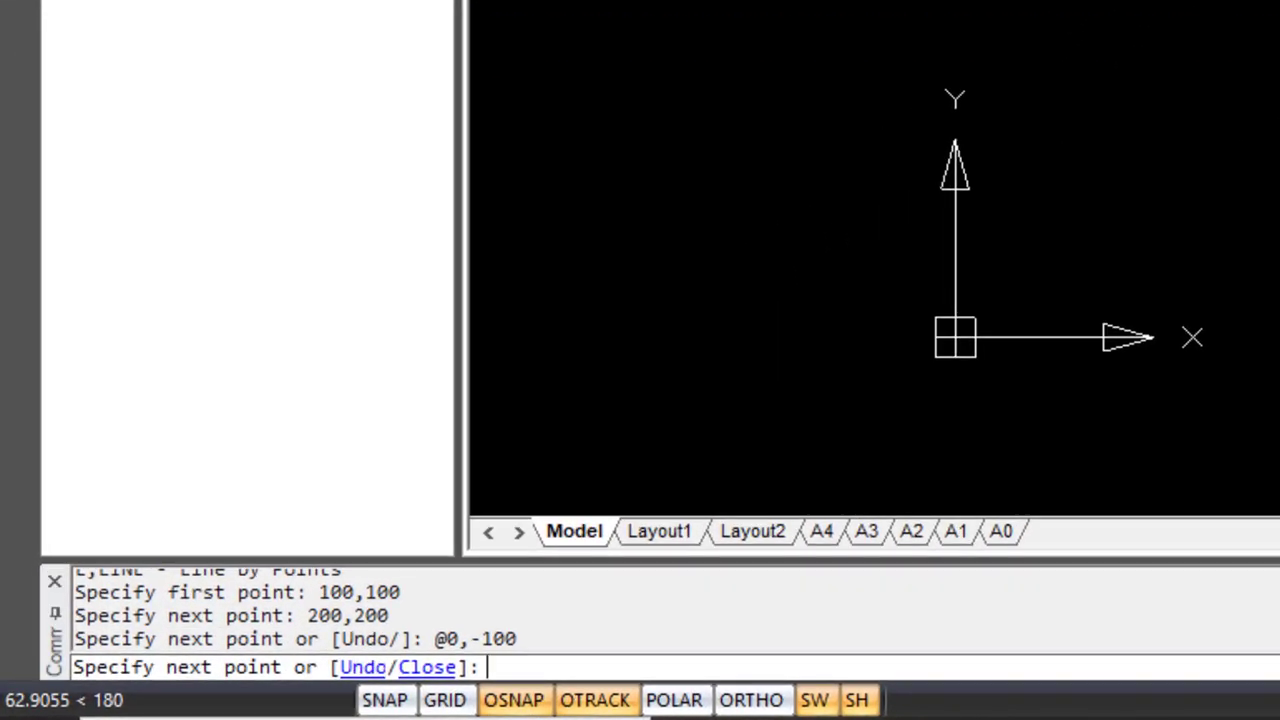
{"action": "type", "text": "@-"}
{"action": "type", "text": "100"}
{"action": "type", "text": ","}
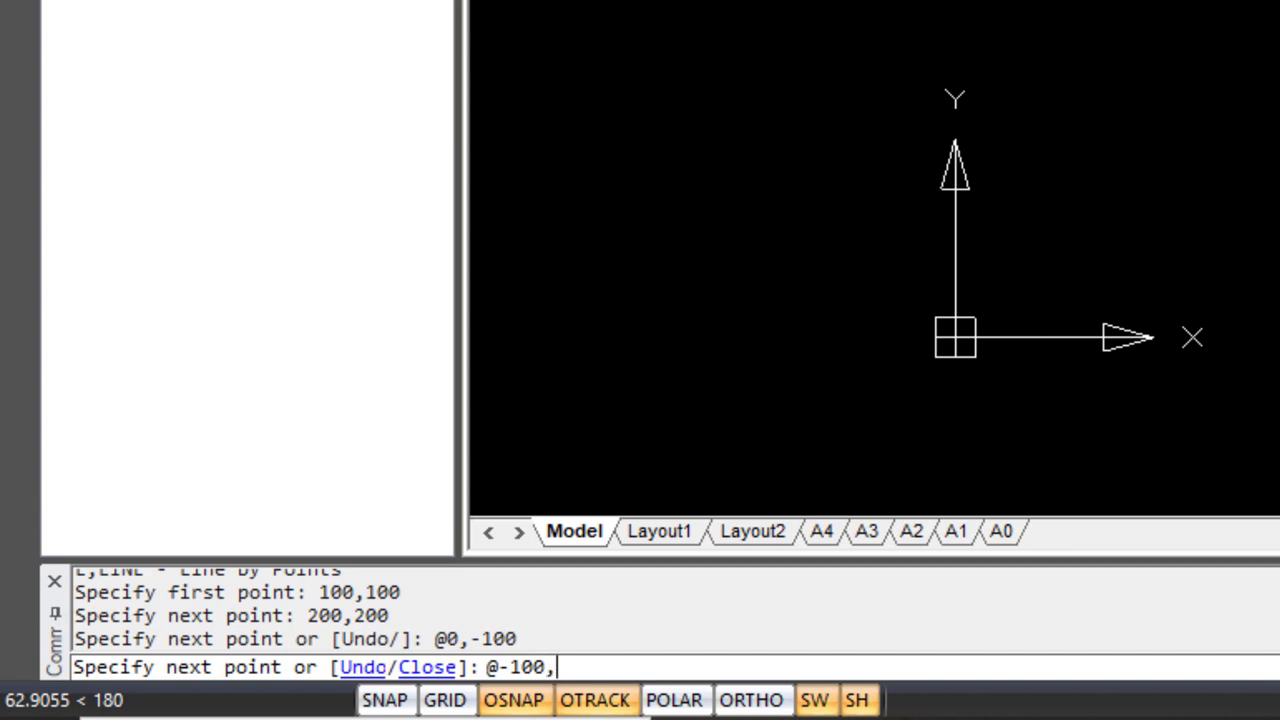
{"action": "type", "text": "0"}
{"action": "key", "text": "Return"}
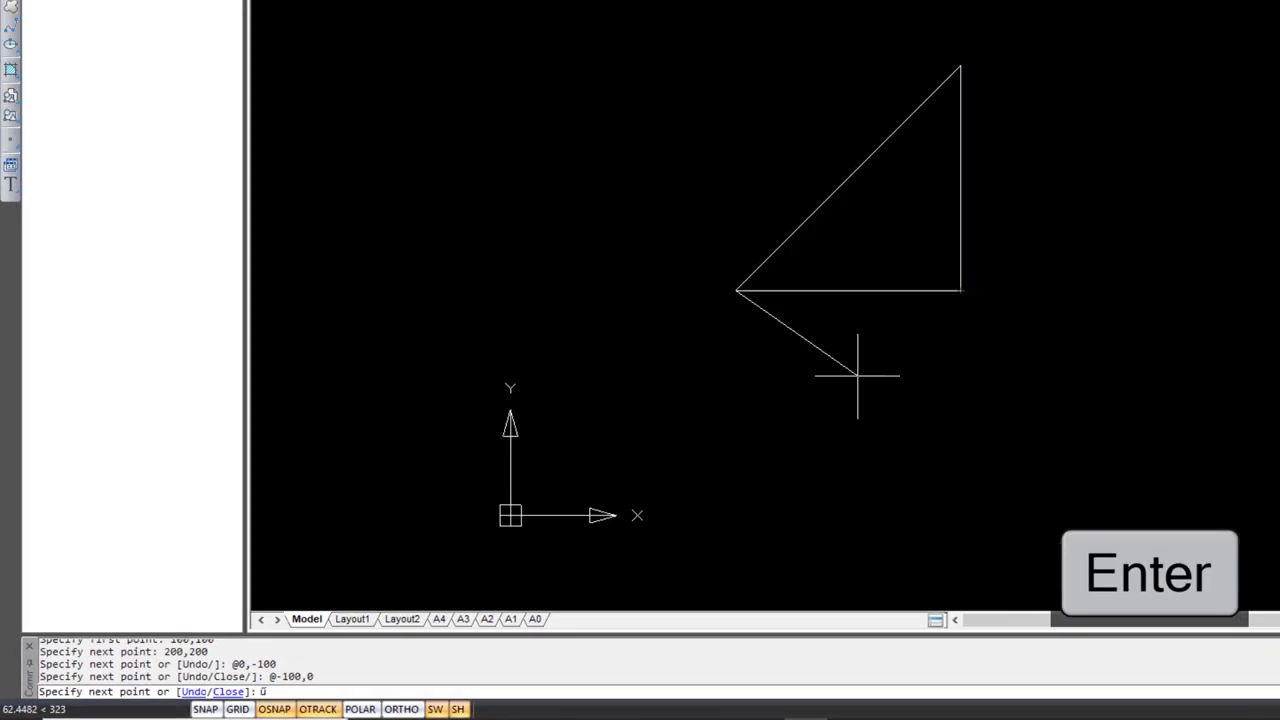
End the LINE command and pick two of the triangle's sides.
{"action": "key", "text": "Return"}
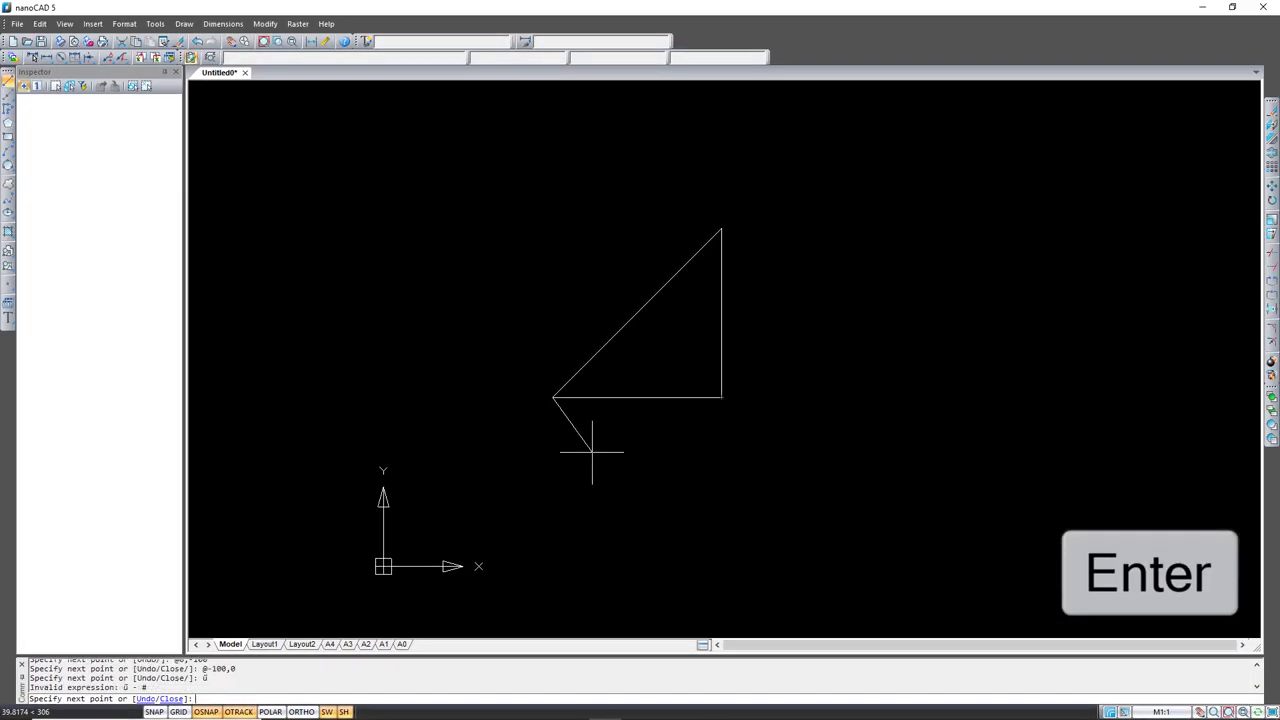
{"action": "key", "text": "Return"}
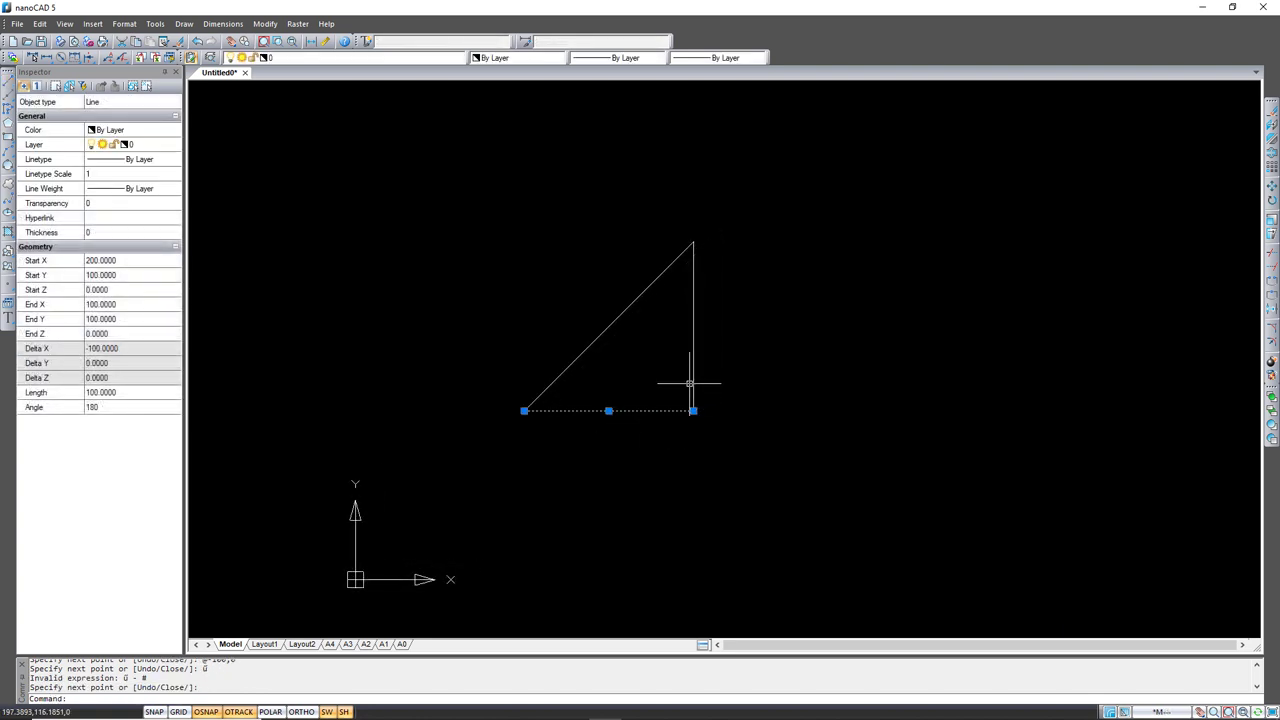
{"action": "left_click", "coordinate": [692, 382]}
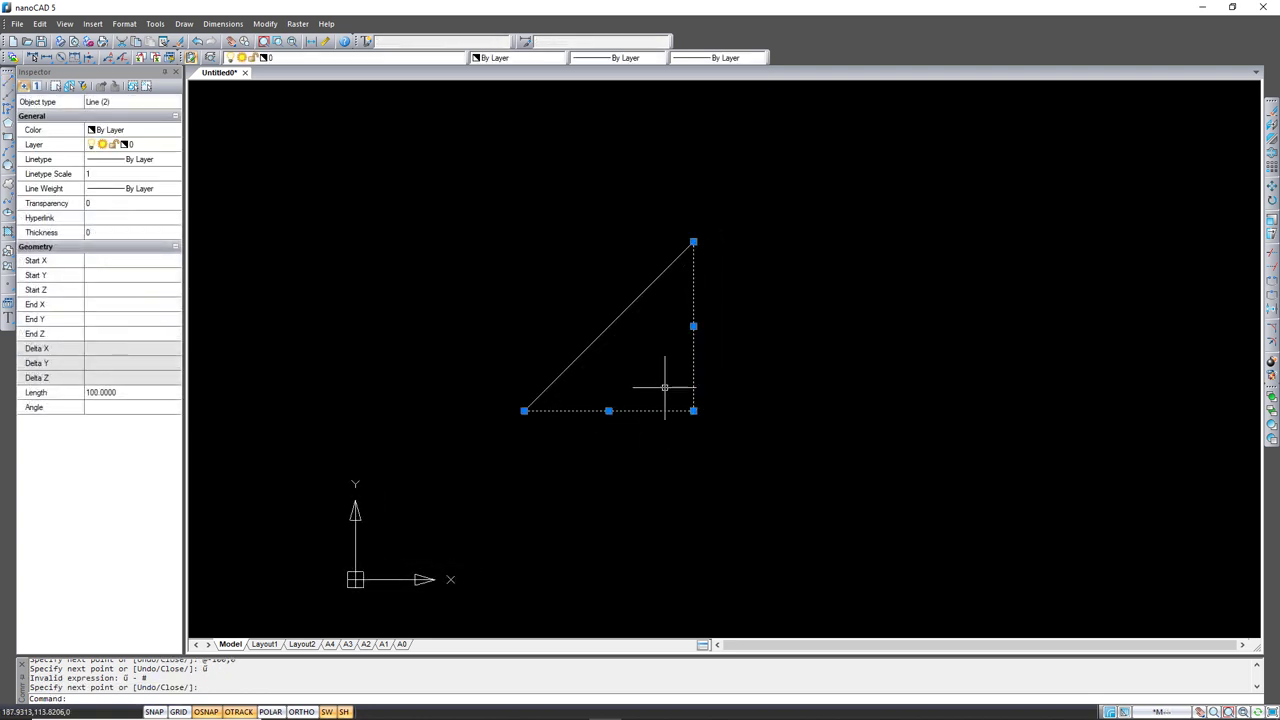
{"action": "left_click", "coordinate": [606, 330]}
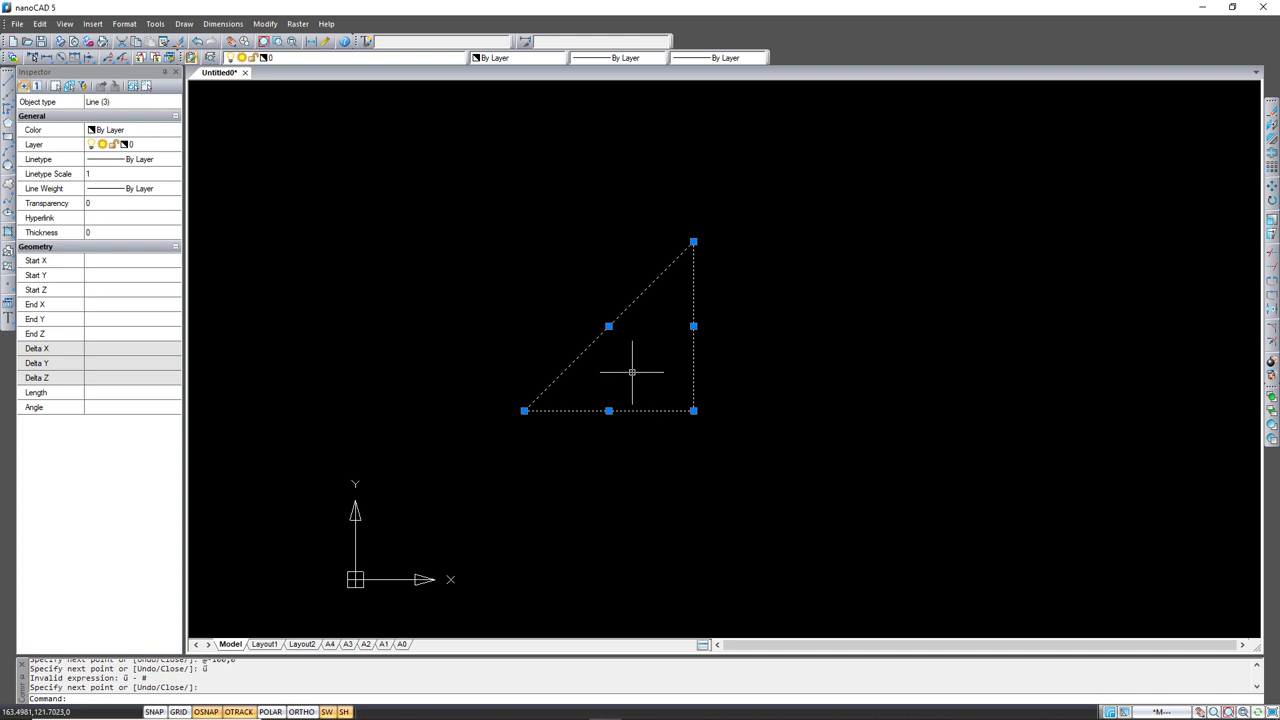
Clear the selection, crossing-select all three triangle lines and delete them.
{"action": "key", "text": "Escape"}
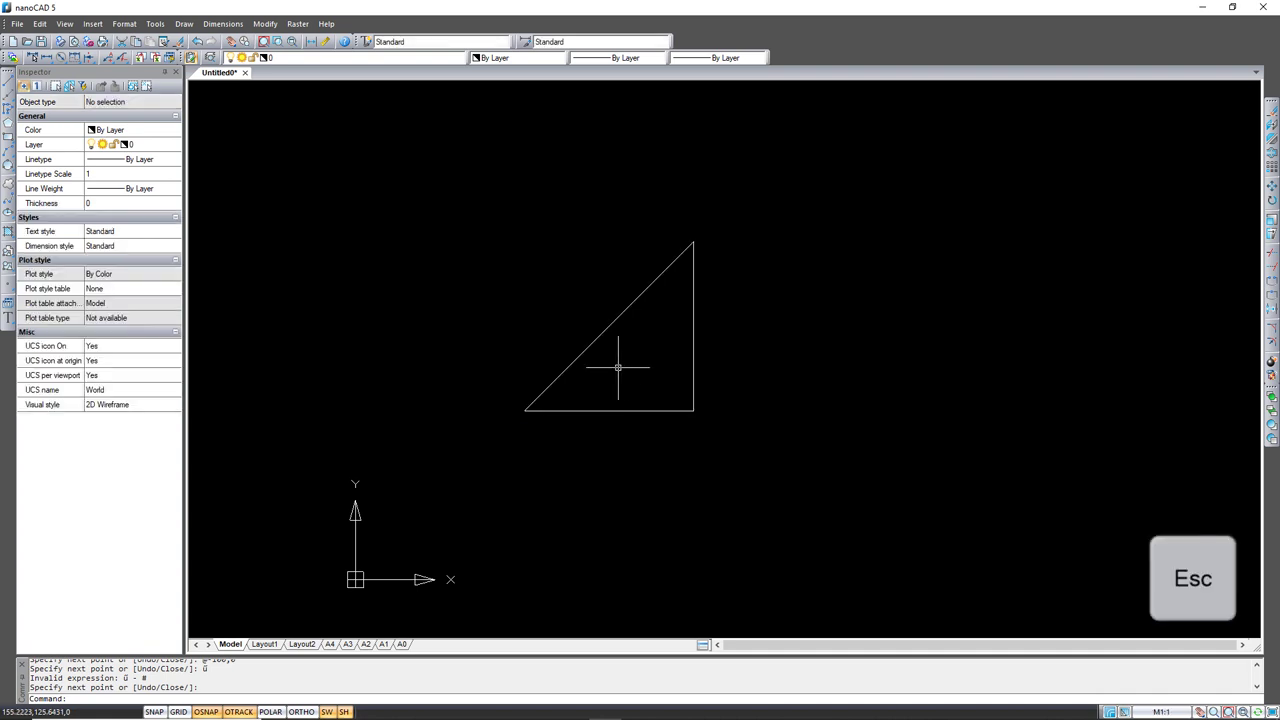
{"action": "middle_click_drag", "start_coordinate": [620, 363], "coordinate": [637, 362]}
{"action": "left_click", "coordinate": [764, 466]}
{"action": "left_click", "coordinate": [595, 322]}
{"action": "key", "text": "Delete"}
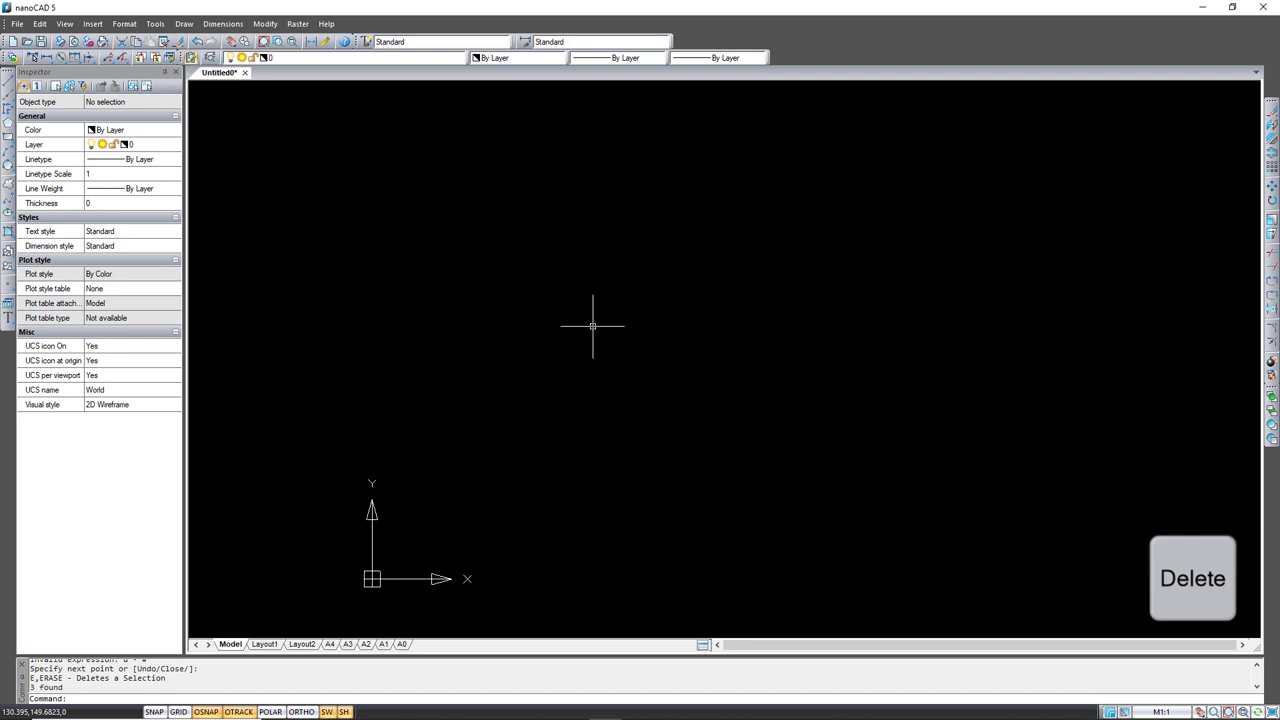
Start LINE with L and draw a four-segment zigzag through five picked points.
{"action": "type", "text": "l"}
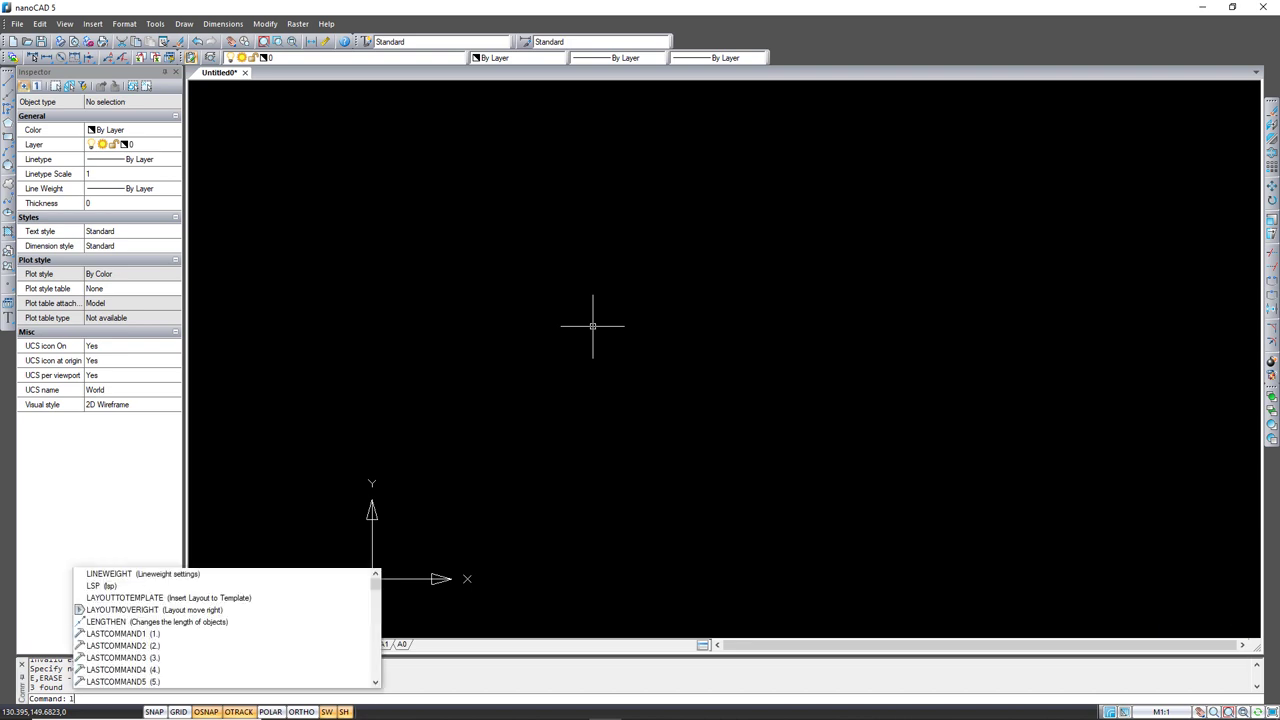
{"action": "key", "text": "Return"}
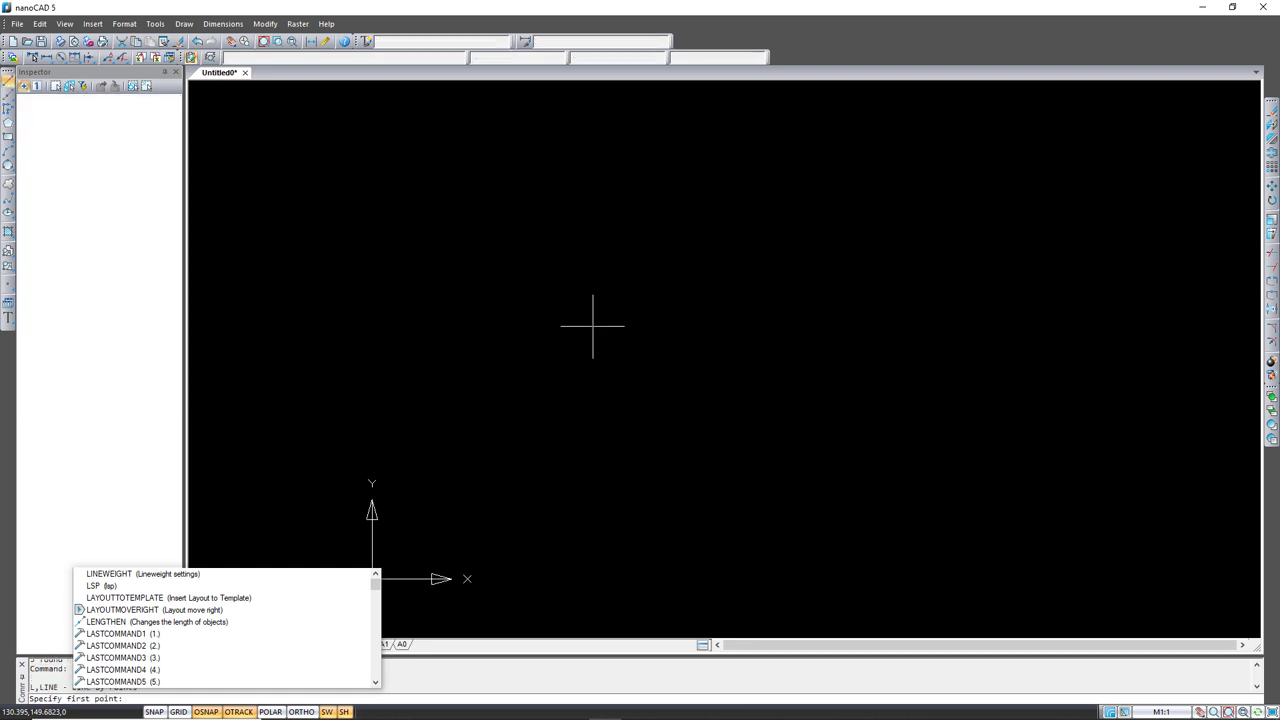
{"action": "left_click", "coordinate": [524, 416]}
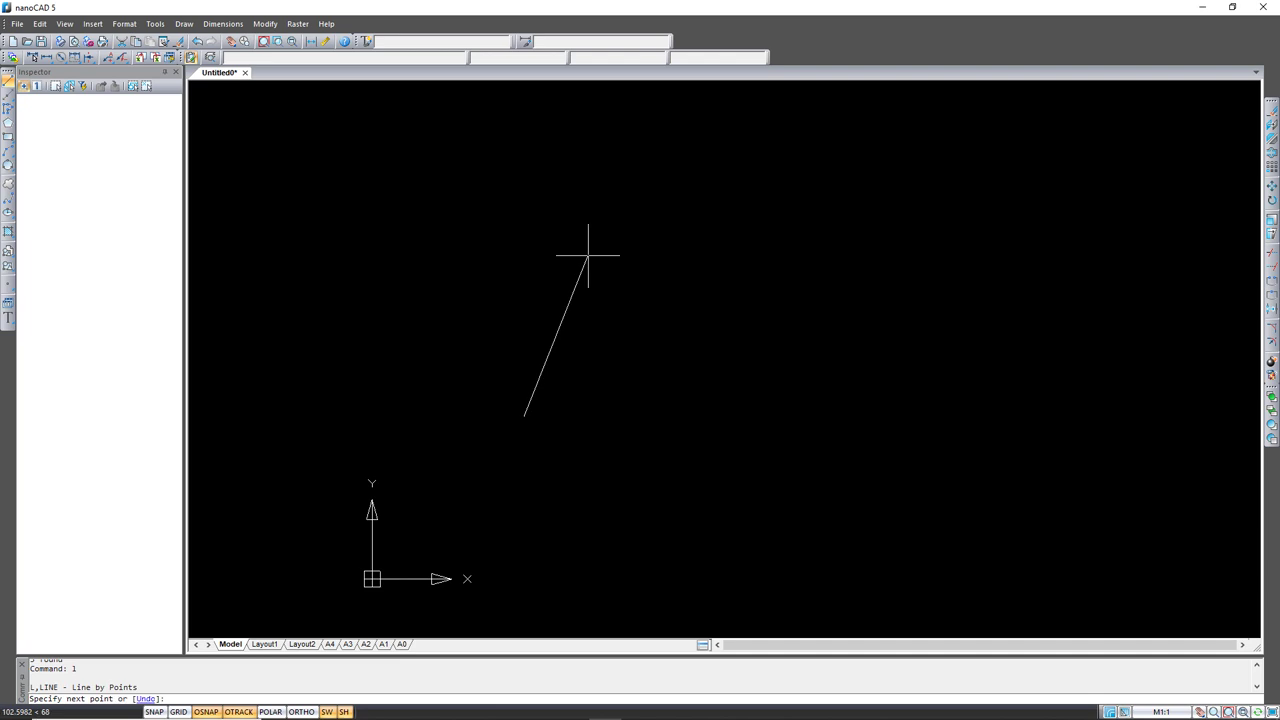
{"action": "left_click", "coordinate": [588, 256]}
{"action": "left_click", "coordinate": [784, 323]}
{"action": "left_click", "coordinate": [690, 432]}
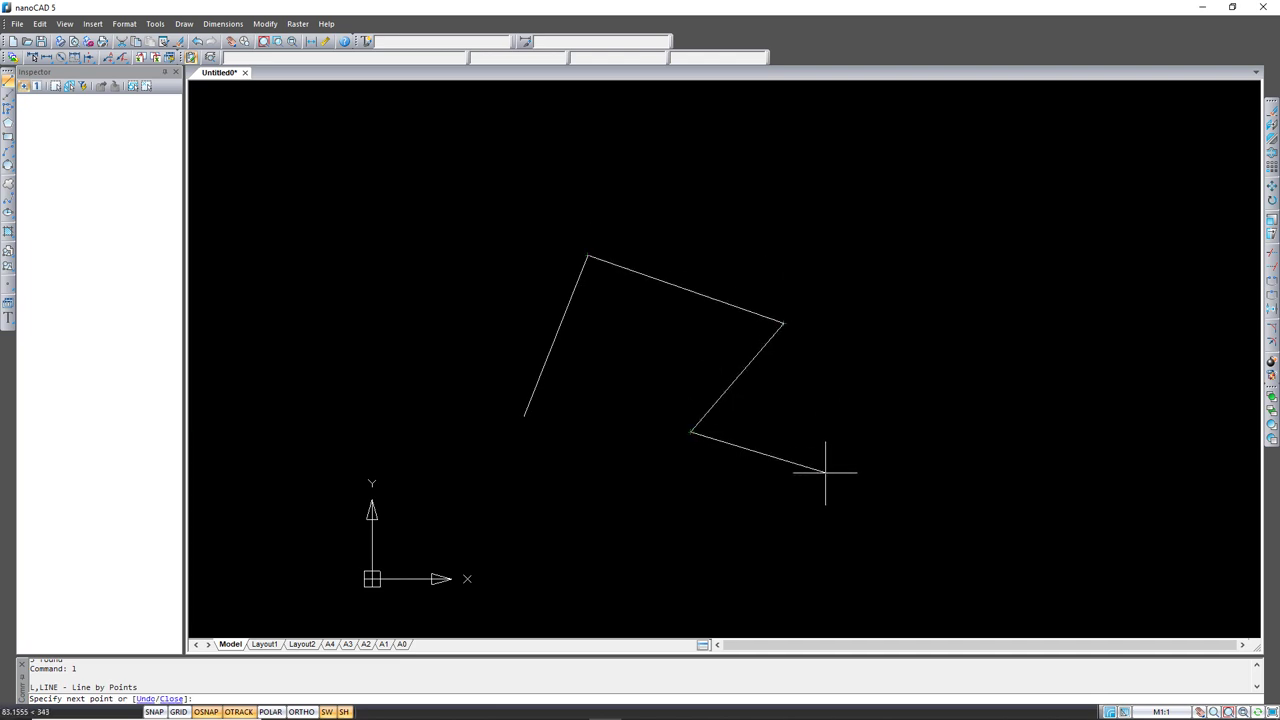
{"action": "left_click", "coordinate": [825, 473]}
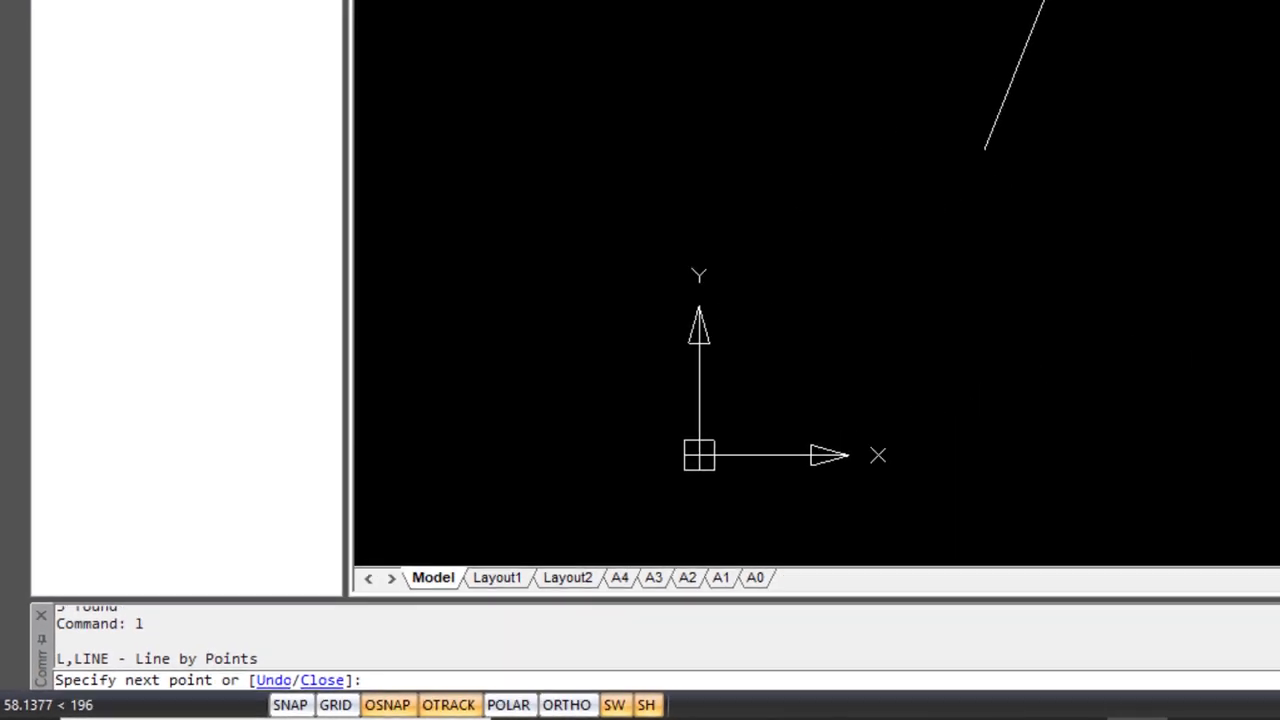
Undo the zigzag's last two segments with u at the LINE prompt.
{"action": "type", "text": "u"}
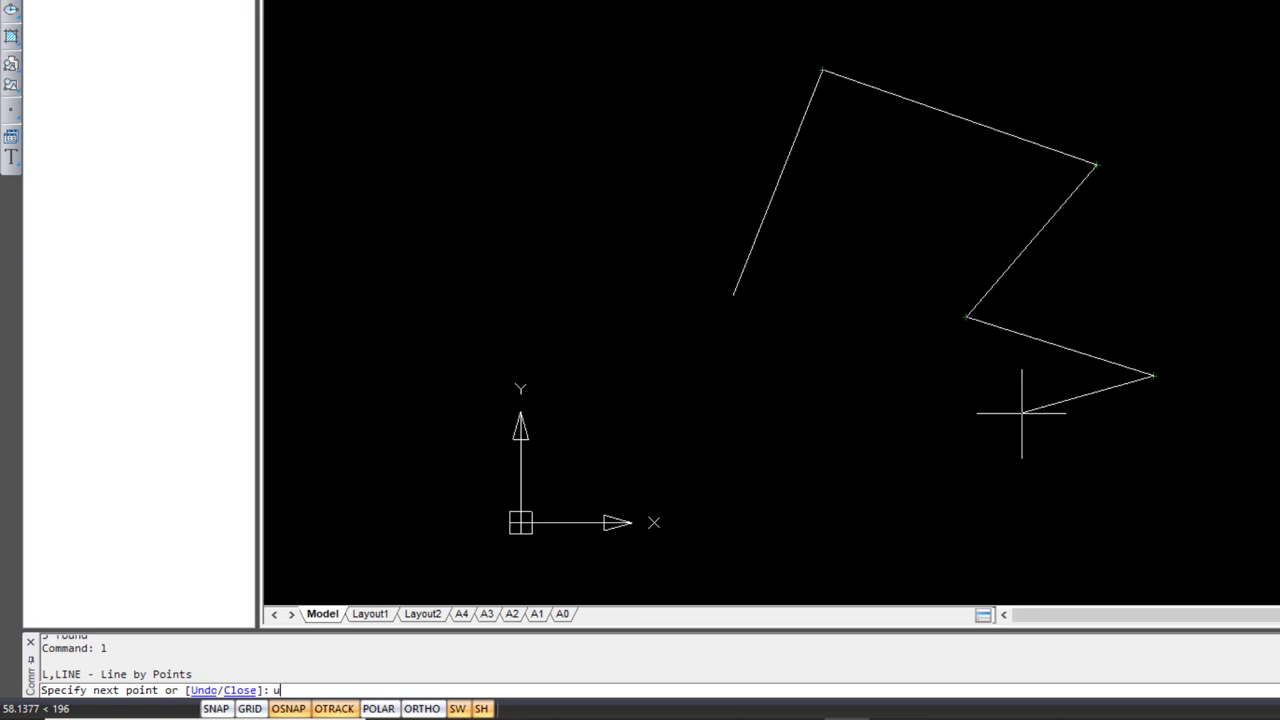
{"action": "key", "text": "Return"}
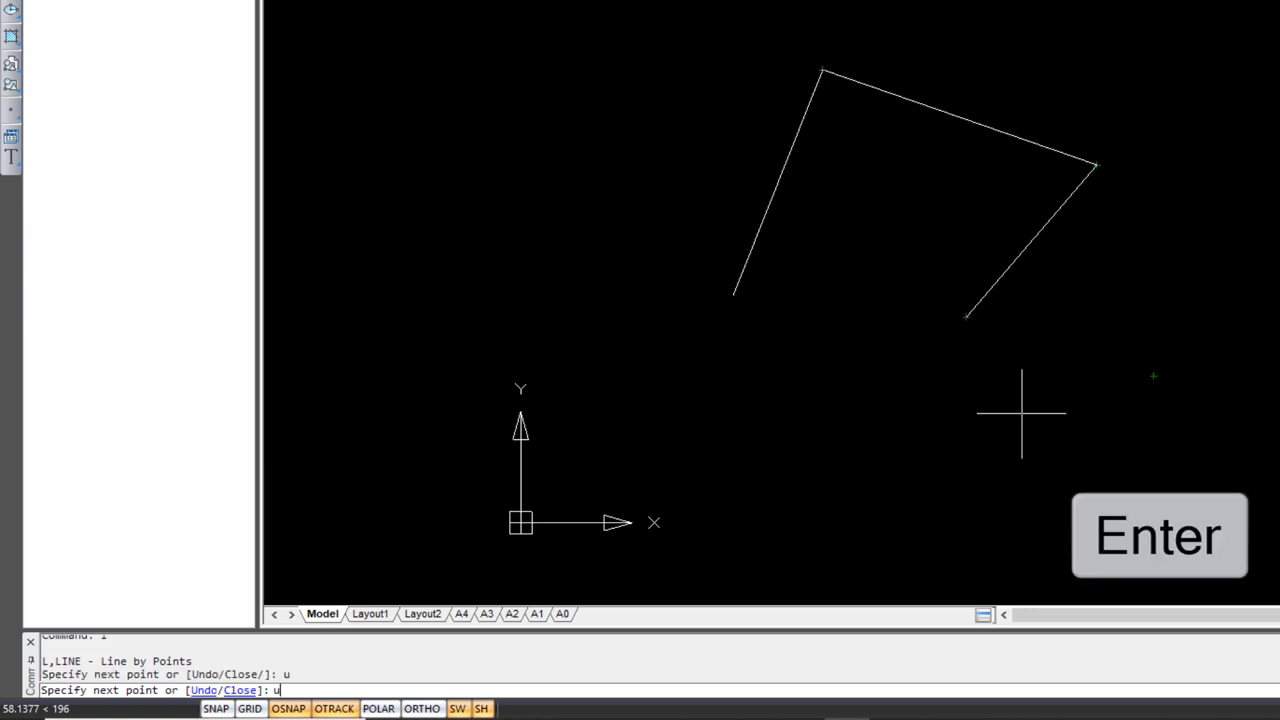
{"action": "key", "text": "Return"}
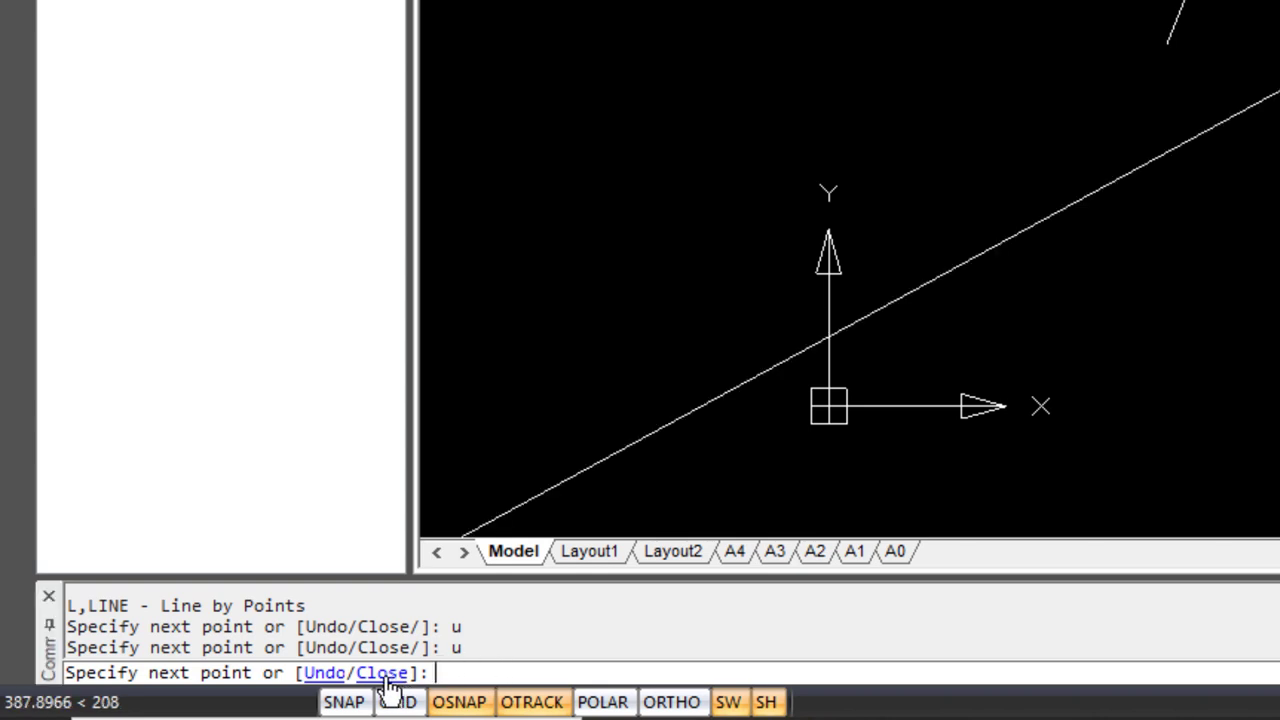
Use the Close option to join the two segments back to the start, forming a triangle.
{"action": "left_click", "coordinate": [383, 674]}
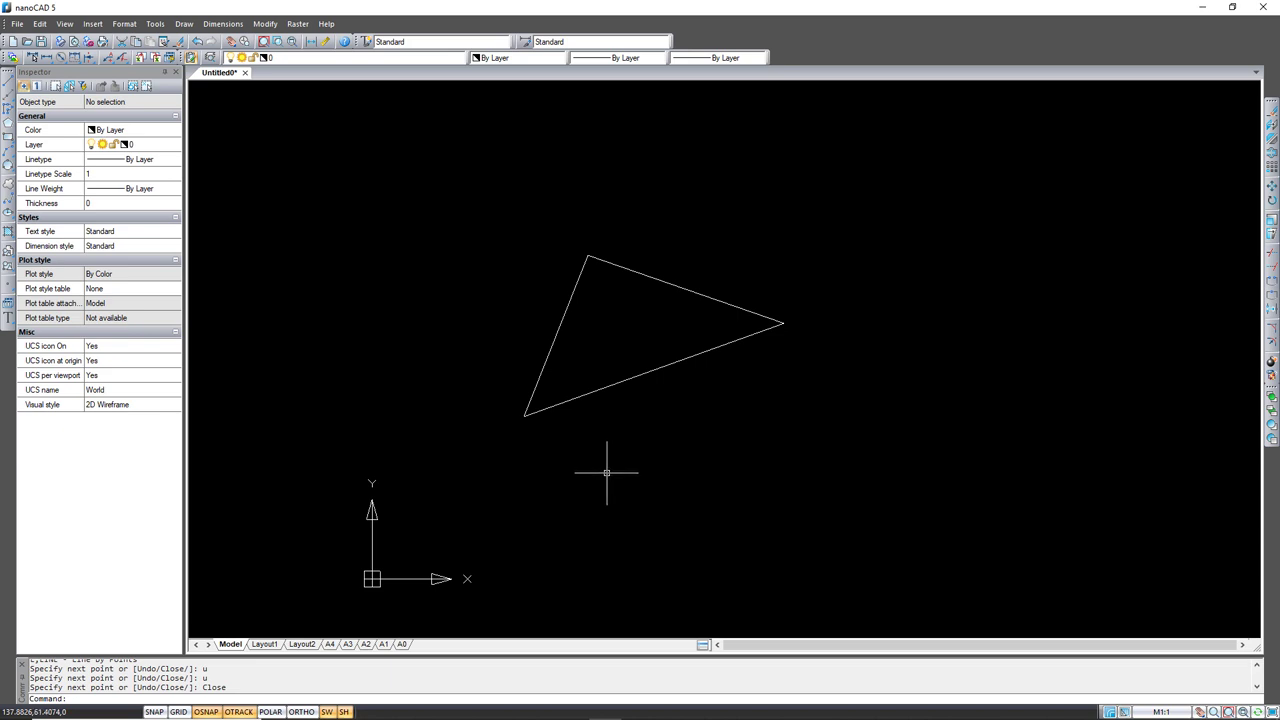
{"action": "middle_click_drag", "start_coordinate": [652, 420], "coordinate": [624, 427]}
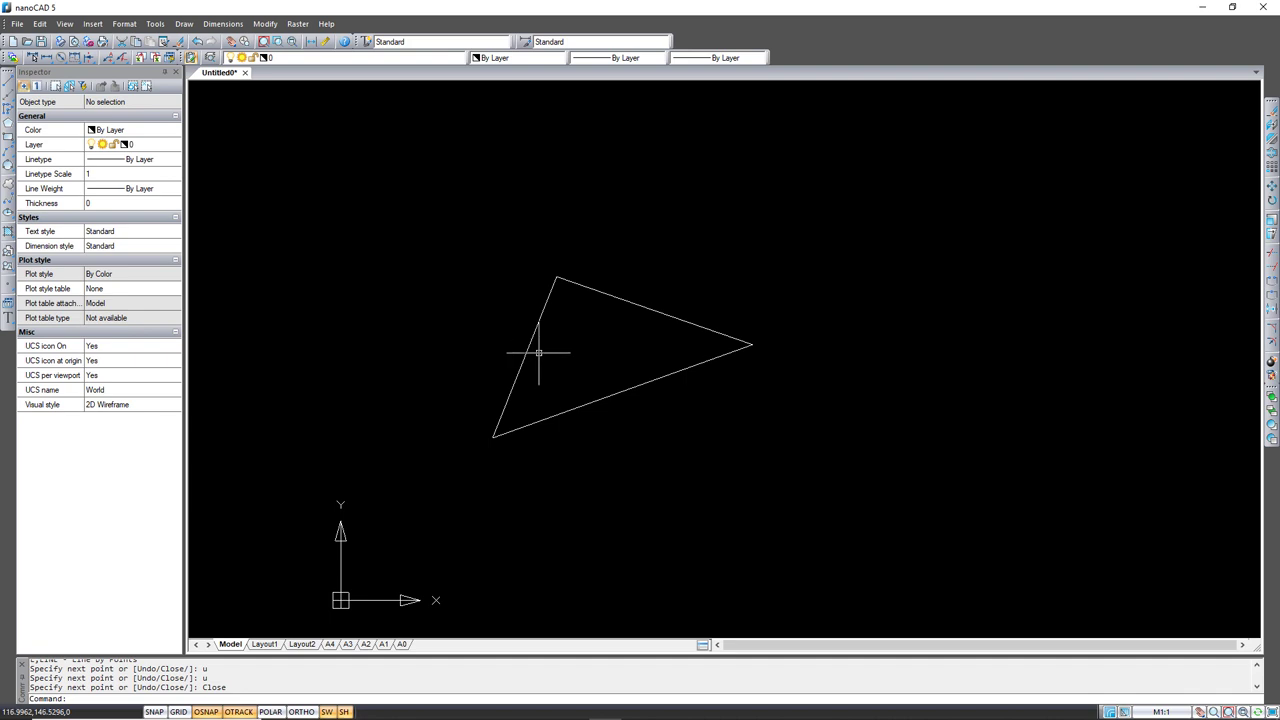
{"action": "middle_click_drag", "start_coordinate": [459, 364], "coordinate": [466, 364]}
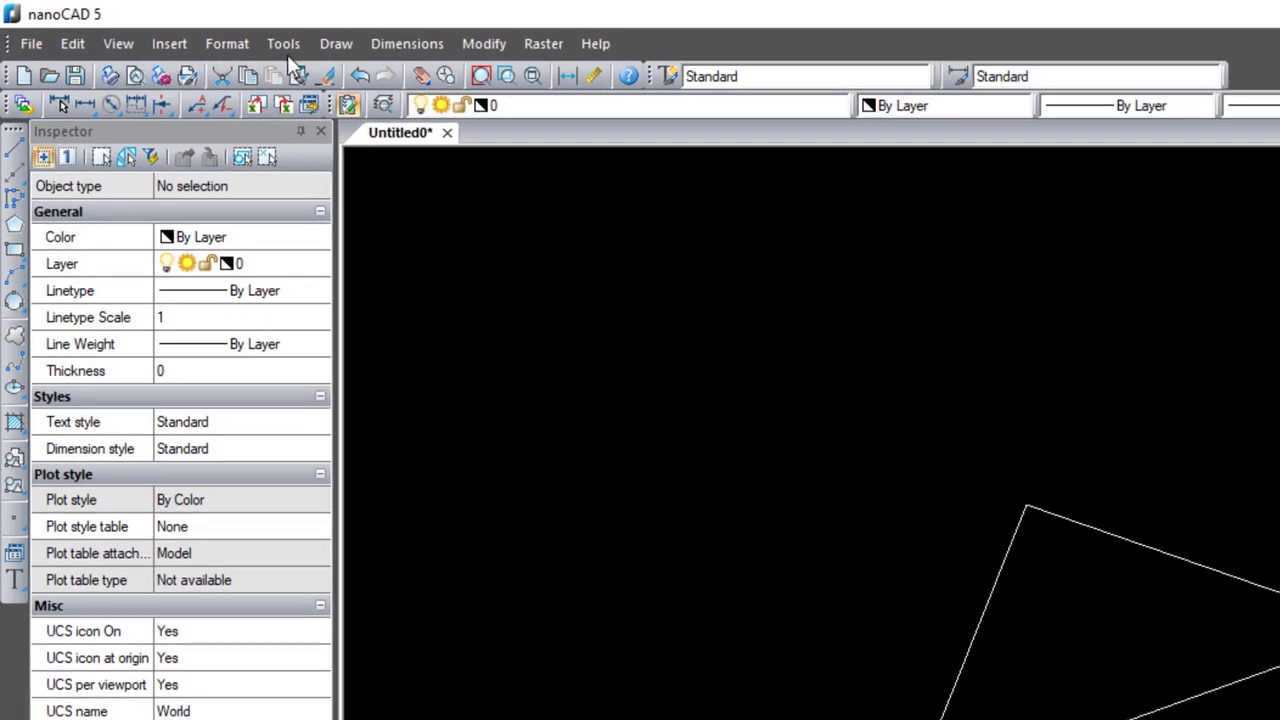
Look through the Draw menu, then bring up the Arc flyout on the left toolbar.
{"action": "left_click", "coordinate": [326, 45]}
{"action": "mouse_move", "coordinate": [373, 77]}
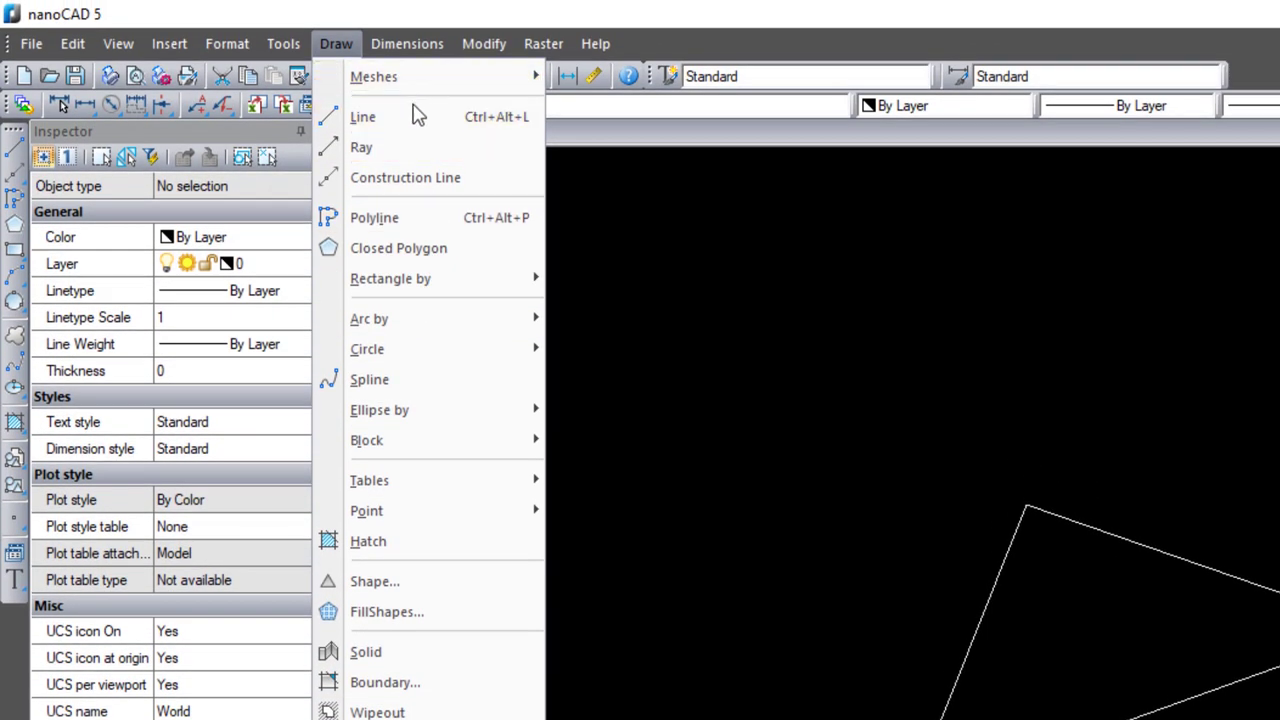
{"action": "mouse_move", "coordinate": [367, 511]}
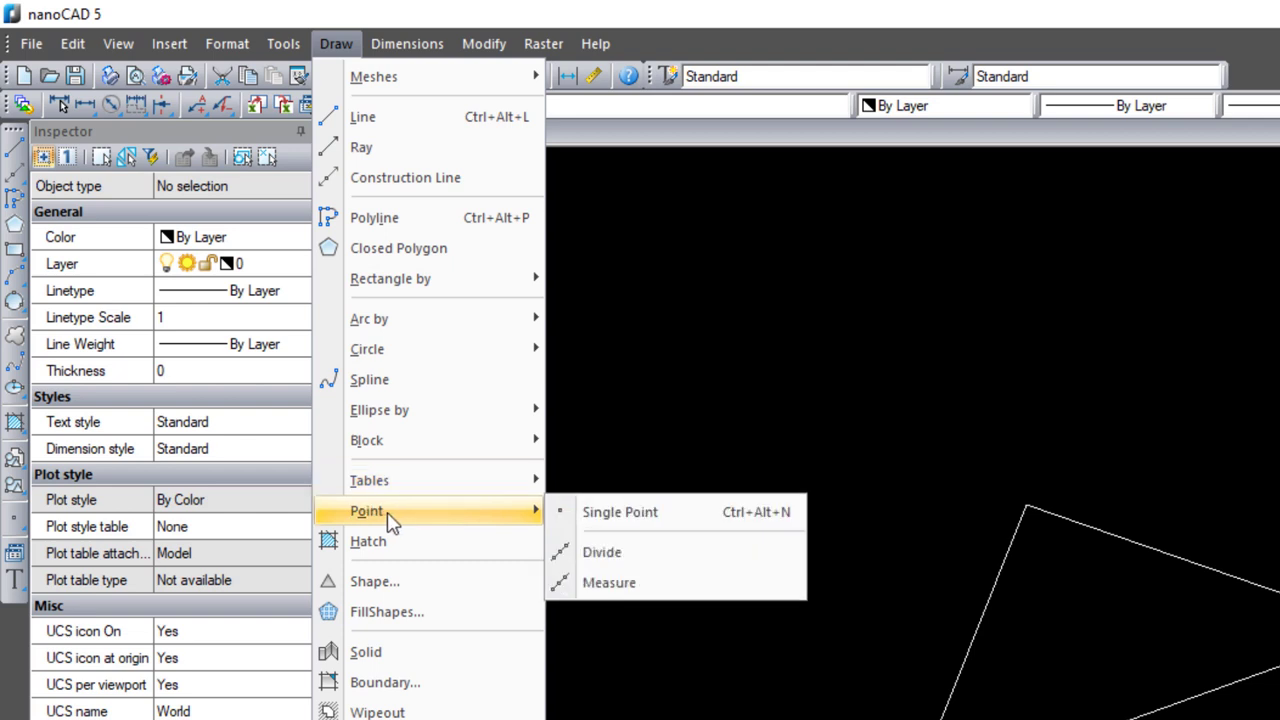
{"action": "left_click", "coordinate": [407, 43]}
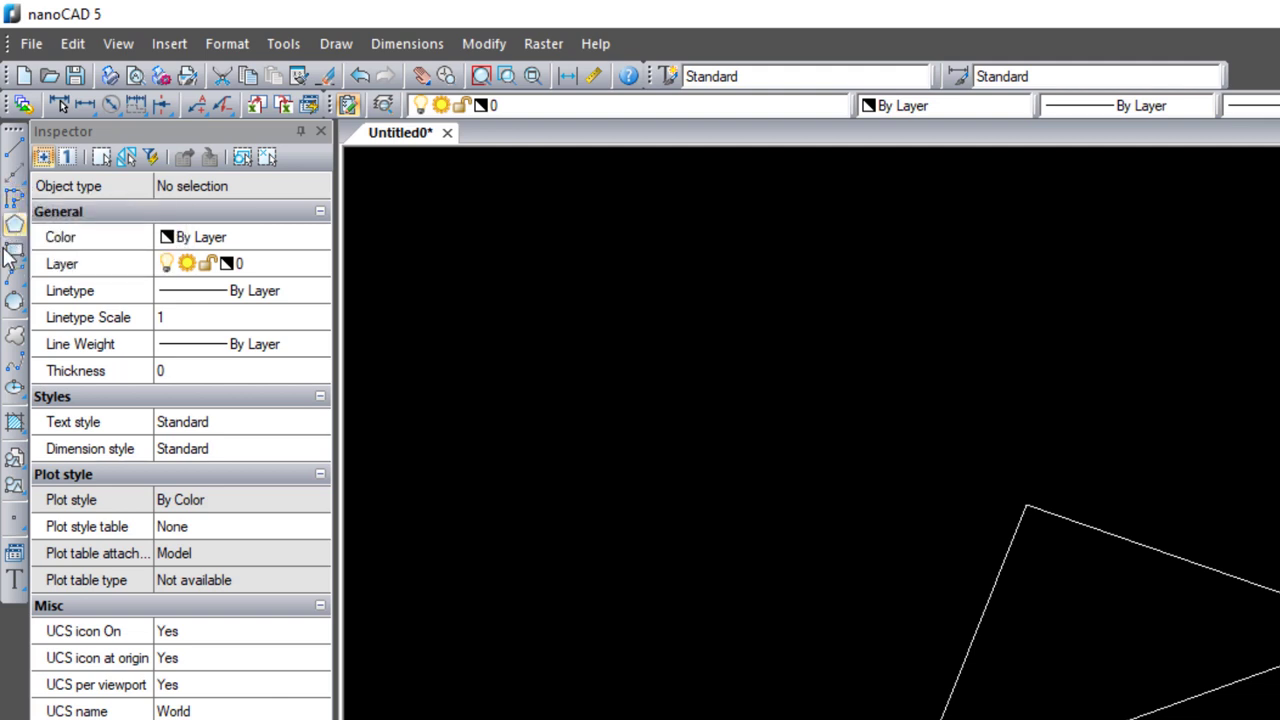
{"action": "left_click", "coordinate": [14, 276]}
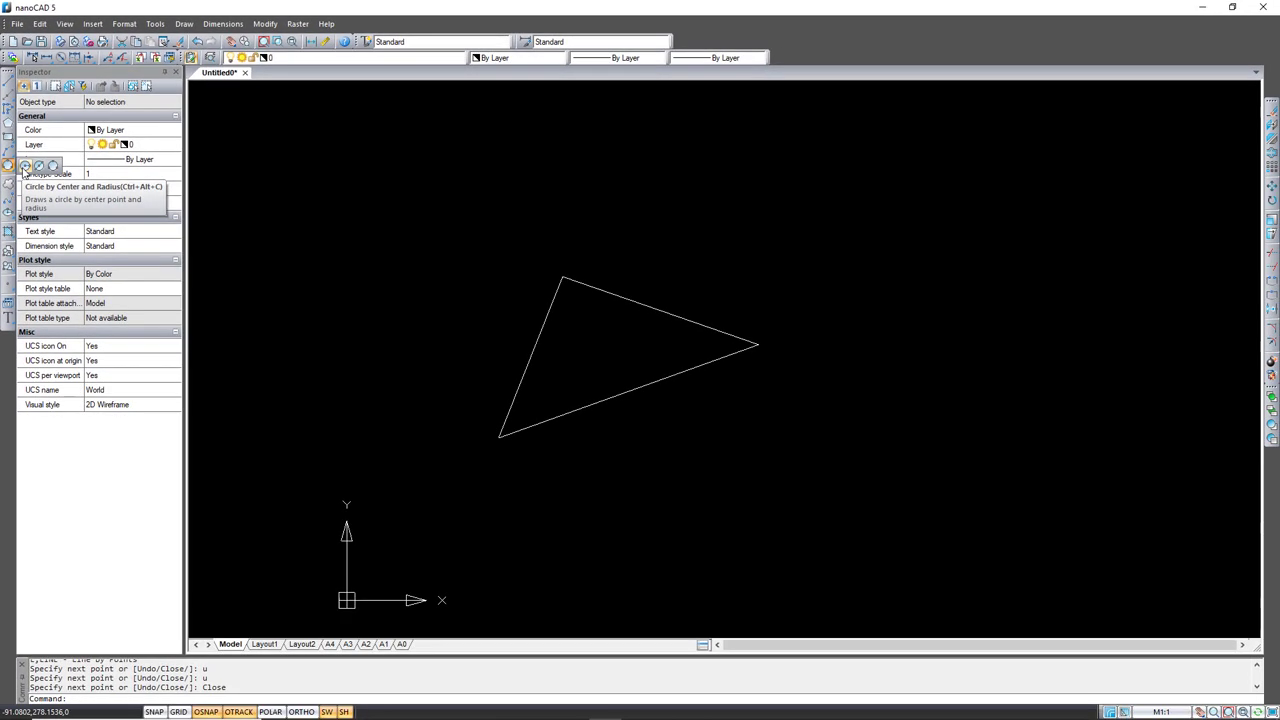
Draw a centre-and-radius circle to the right of the triangle.
{"action": "left_click", "coordinate": [43, 308]}
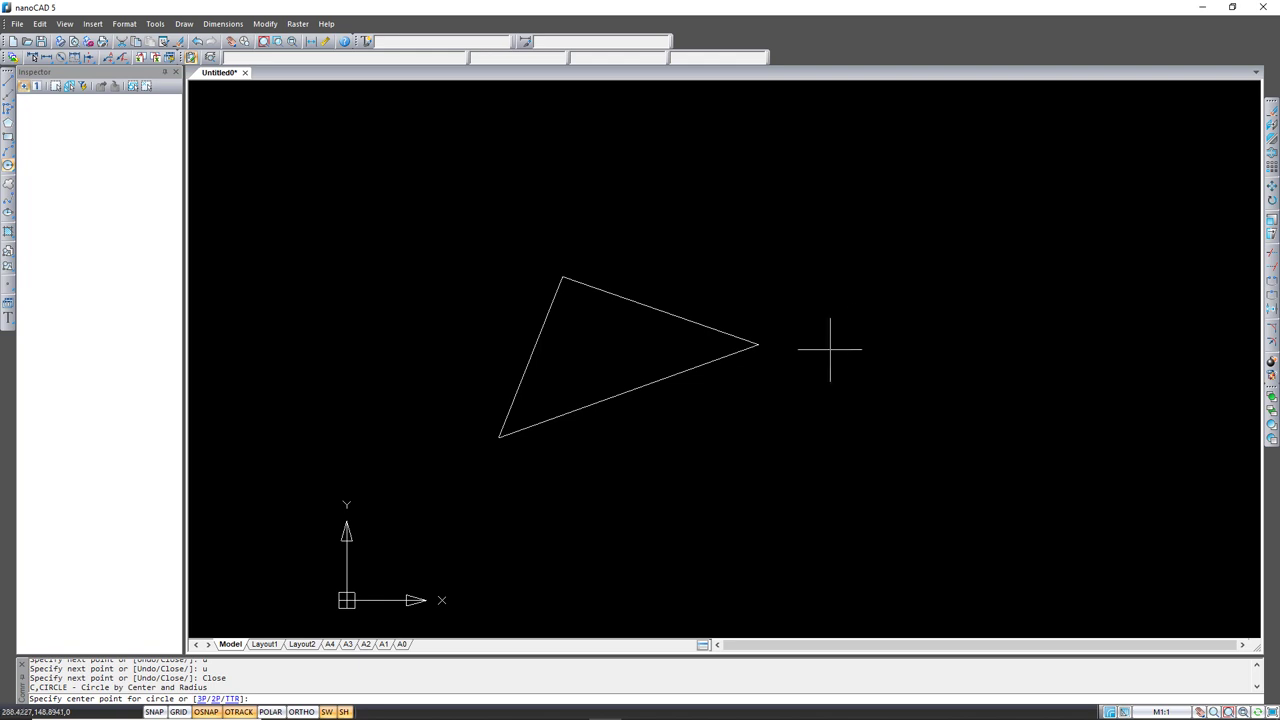
{"action": "left_click", "coordinate": [879, 340]}
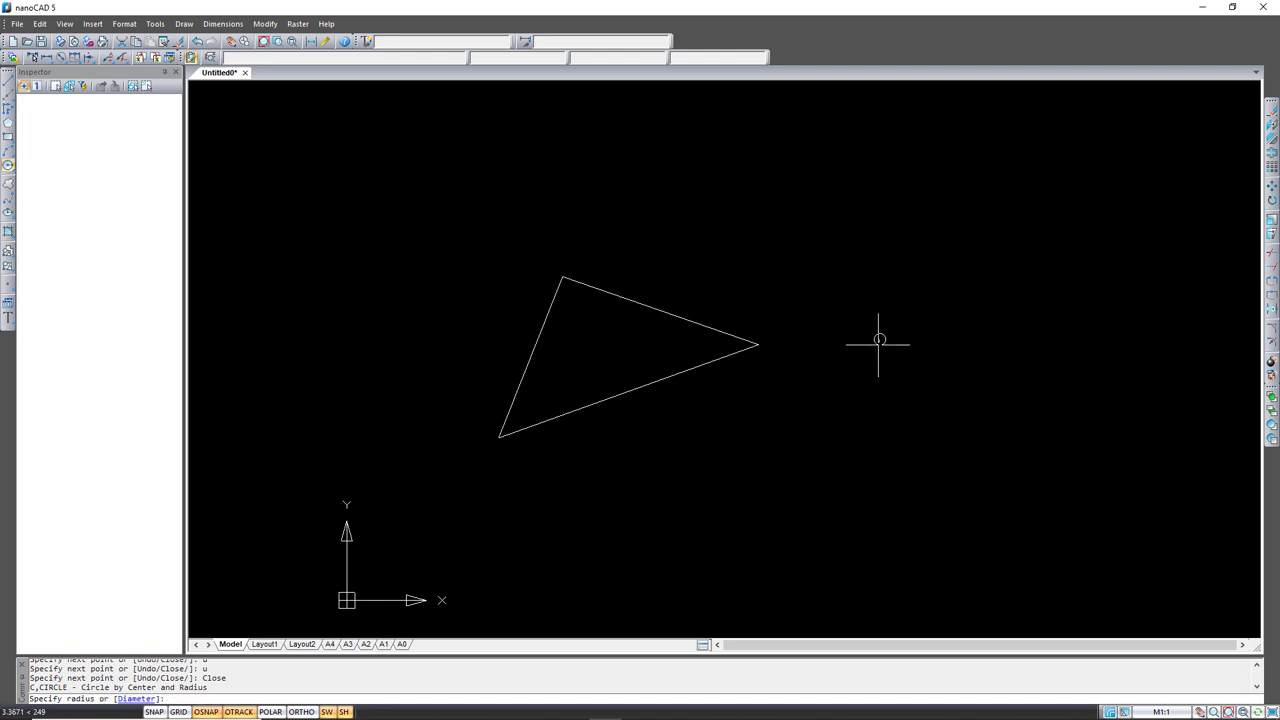
{"action": "left_click", "coordinate": [902, 395]}
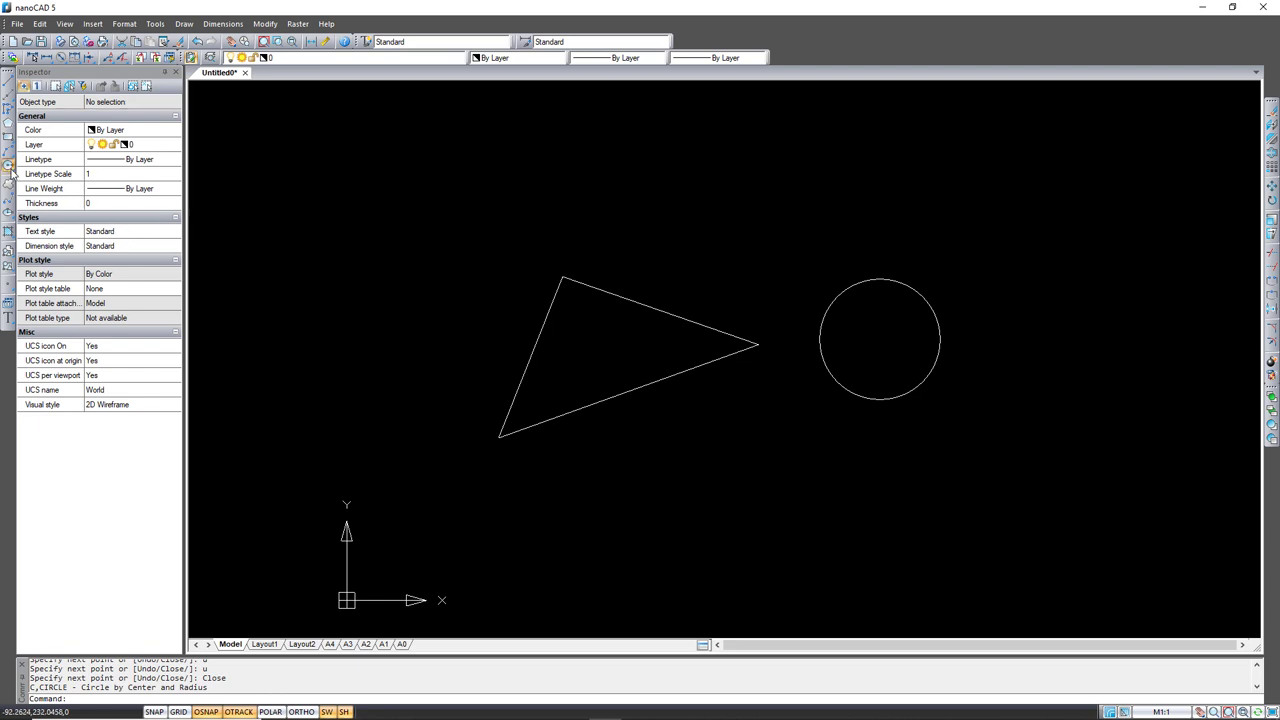
{"action": "left_click_drag", "start_coordinate": [9, 166], "coordinate": [37, 175]}
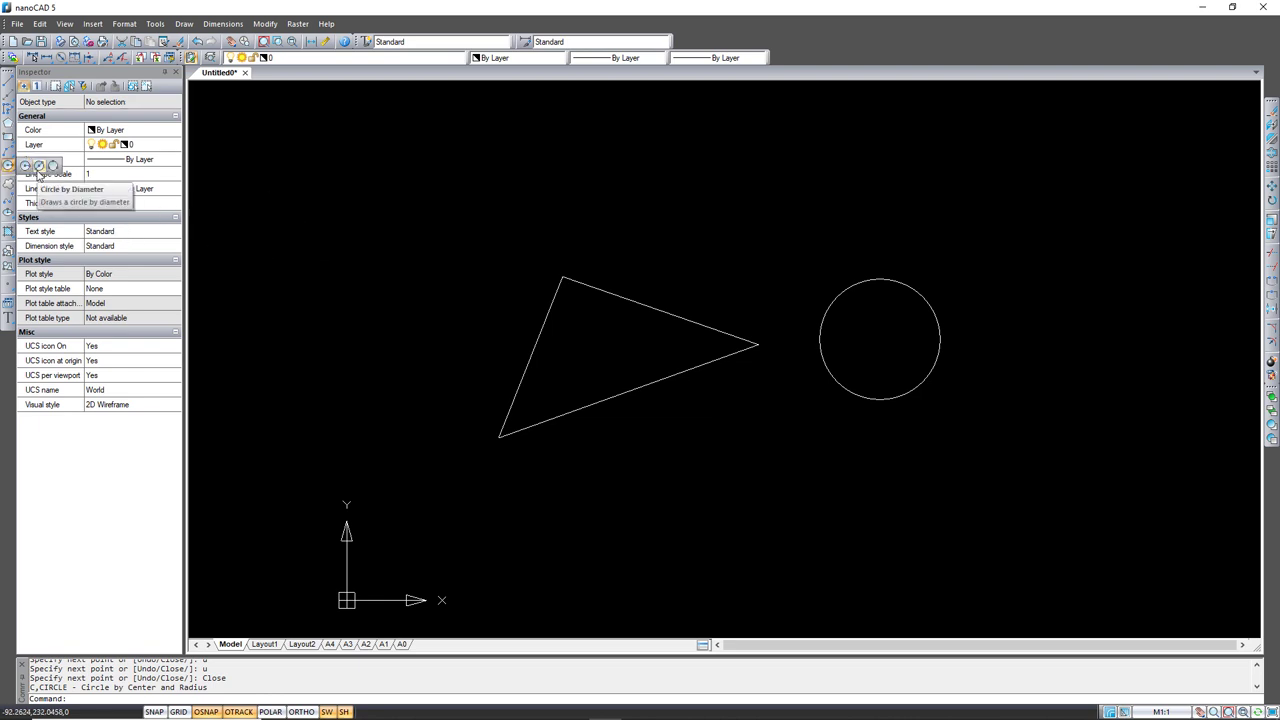
Draw three 2-point circles, each using a pair of triangle vertices as diameter ends.
{"action": "left_click", "coordinate": [38, 168]}
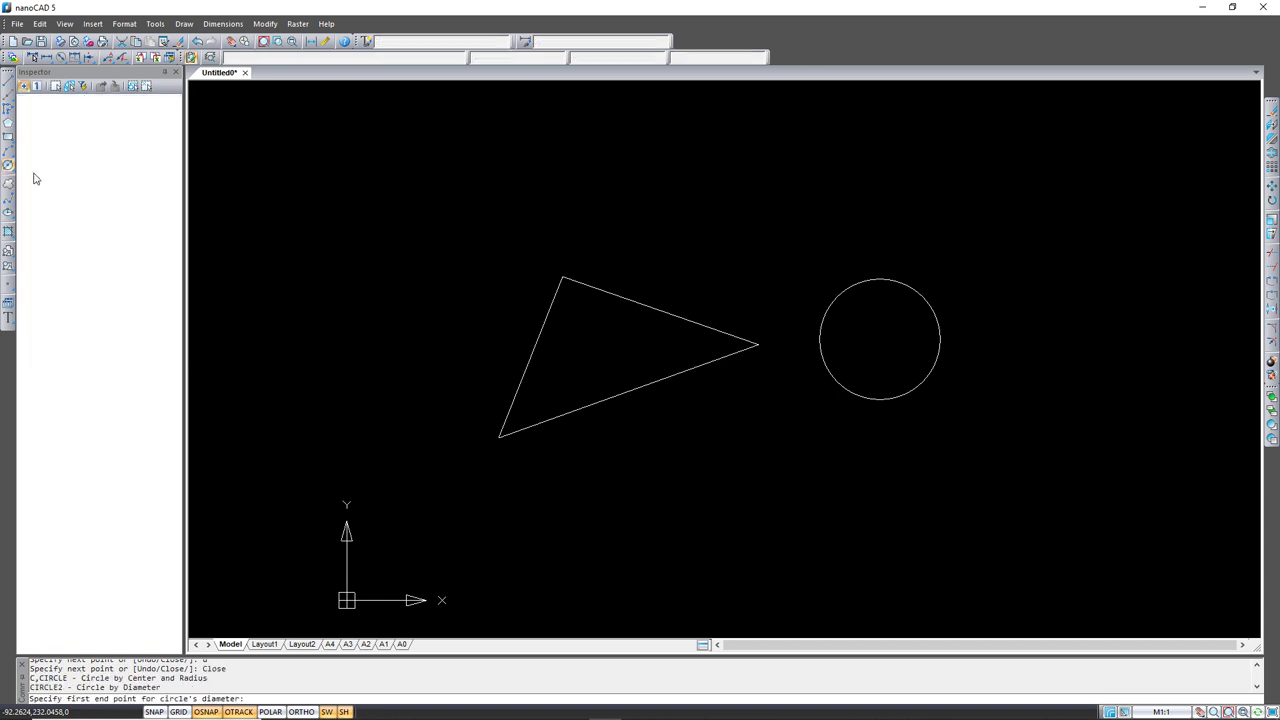
{"action": "left_click", "coordinate": [498, 438]}
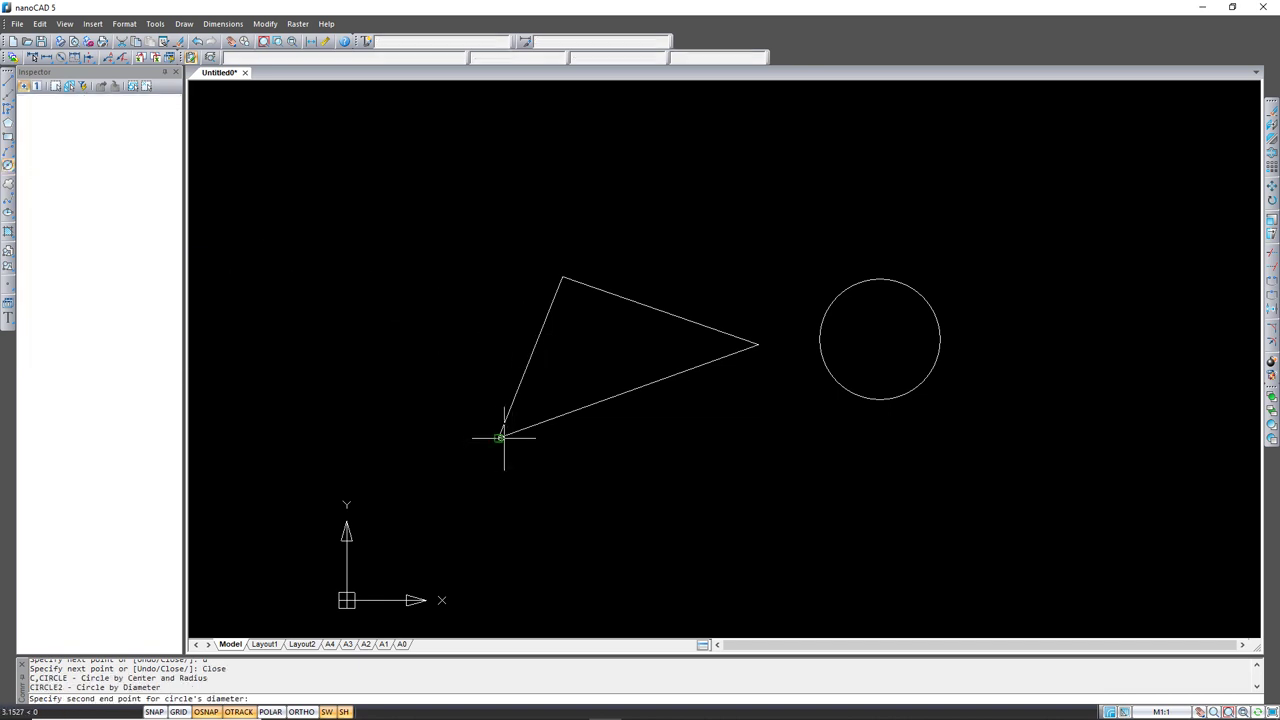
{"action": "left_click", "coordinate": [562, 277]}
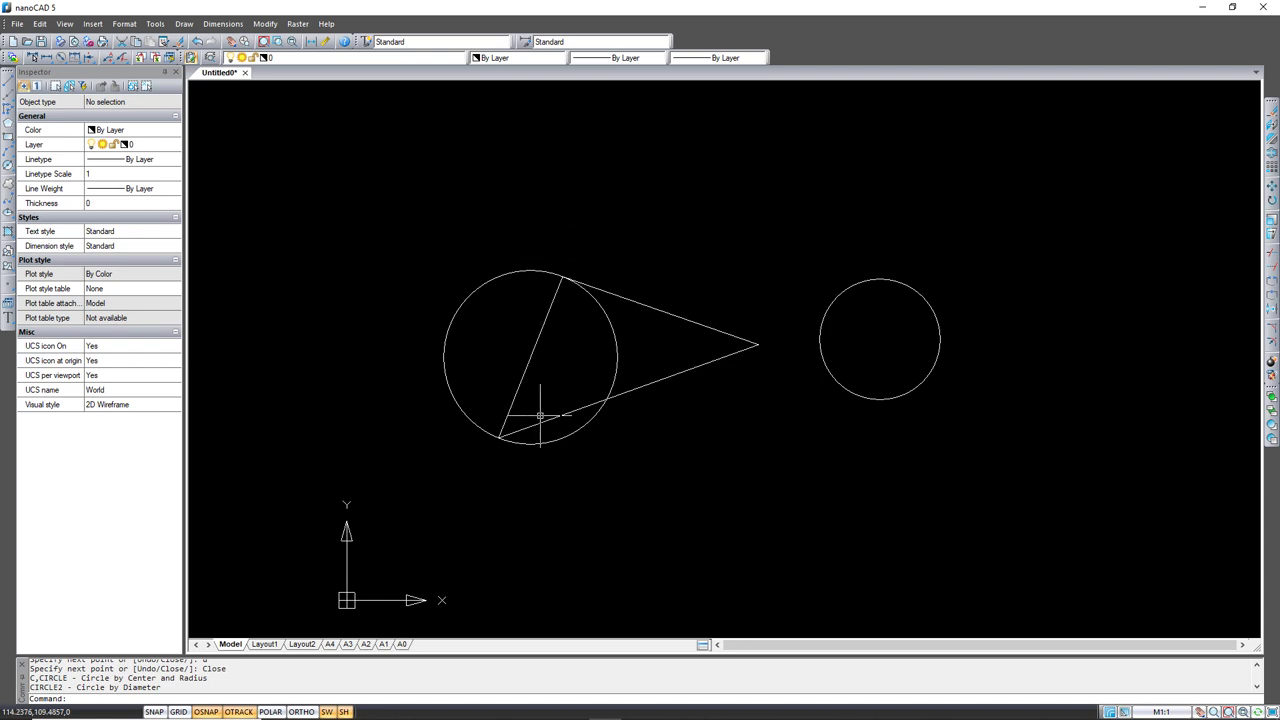
{"action": "key", "text": "Return"}
{"action": "left_click", "coordinate": [498, 438]}
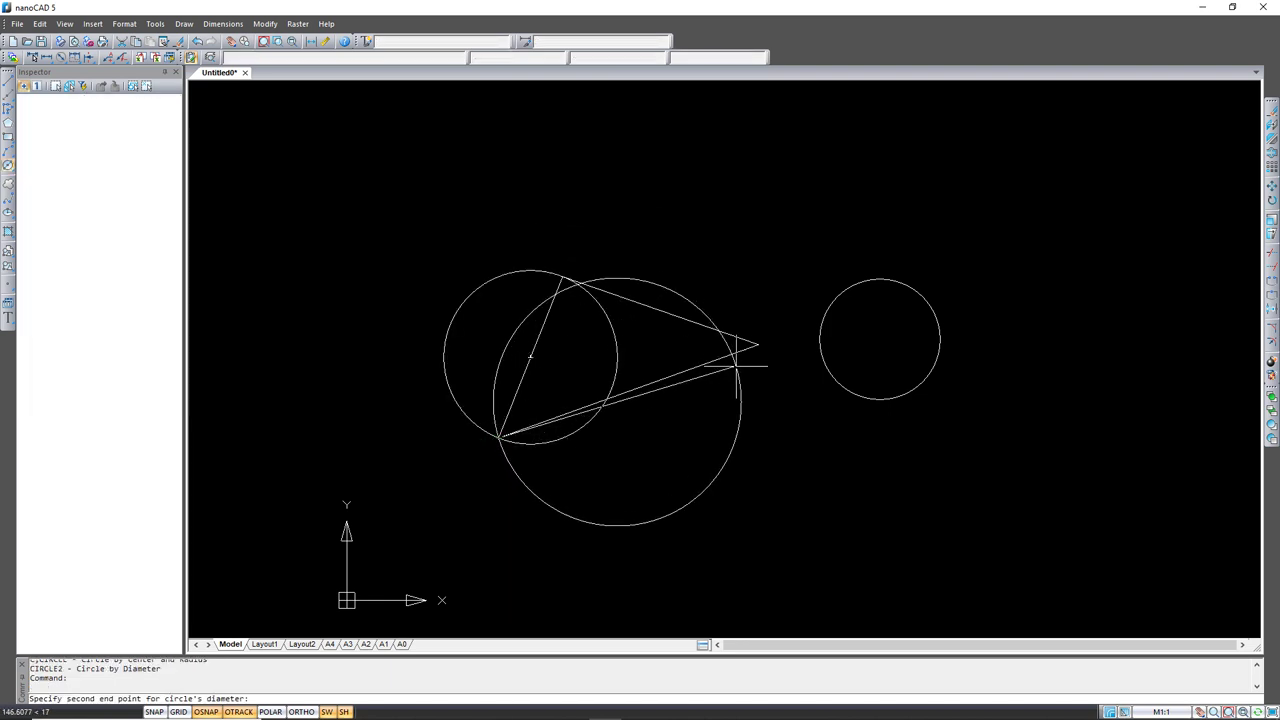
{"action": "left_click", "coordinate": [758, 344]}
{"action": "key", "text": "Return"}
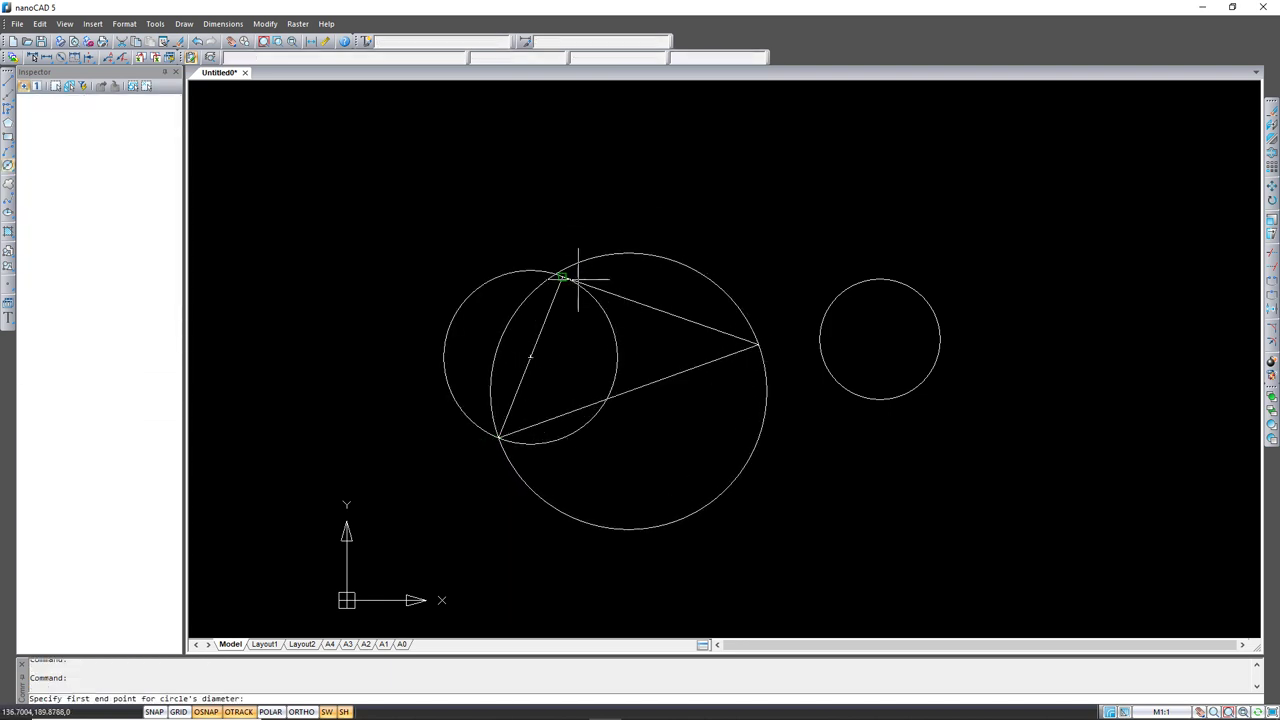
{"action": "left_click", "coordinate": [562, 277]}
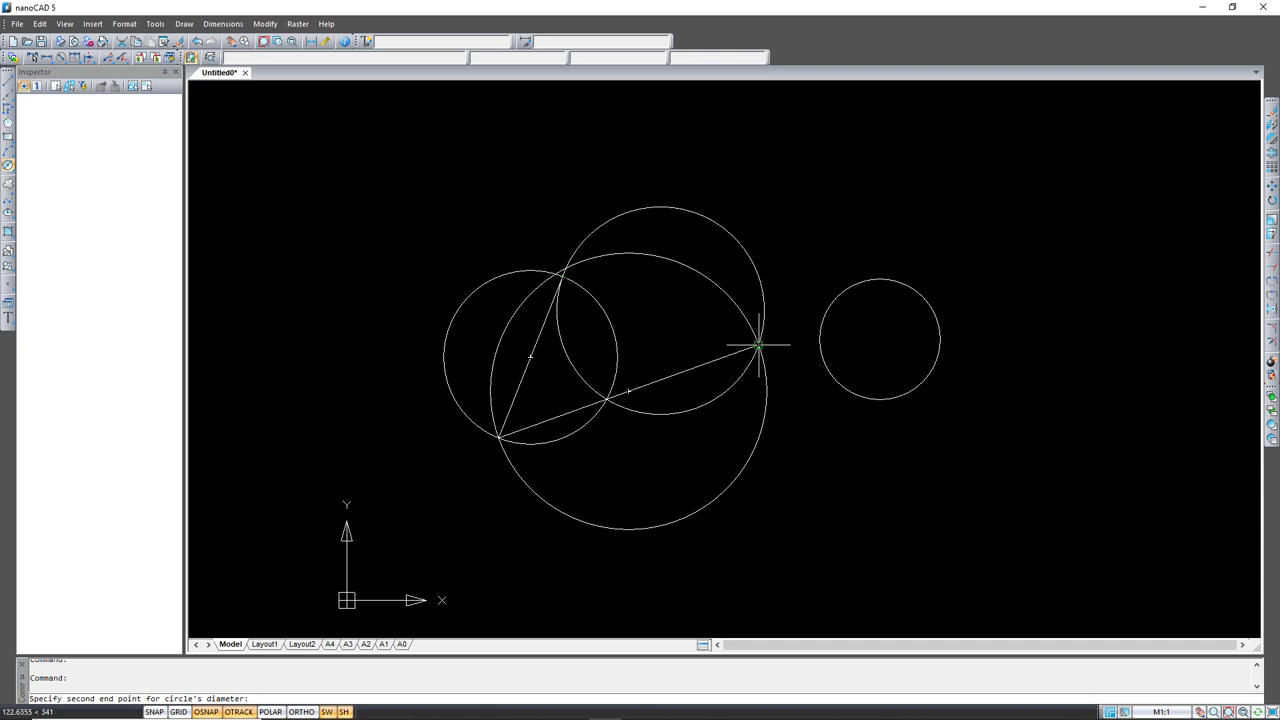
{"action": "left_click", "coordinate": [758, 344]}
Erase the three diameter circles and the right-hand circle, leaving only the triangle.
{"action": "left_click_drag", "start_coordinate": [749, 558], "coordinate": [600, 425]}
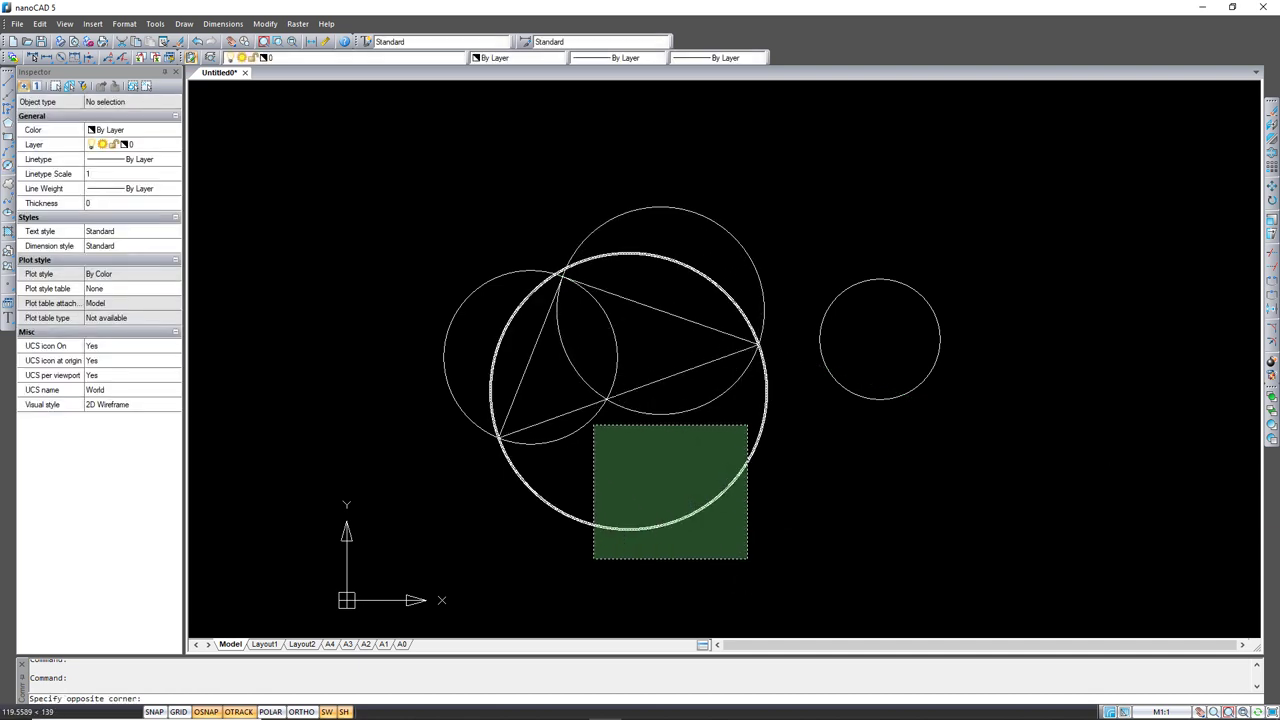
{"action": "key", "text": "Delete"}
{"action": "left_click", "coordinate": [834, 380]}
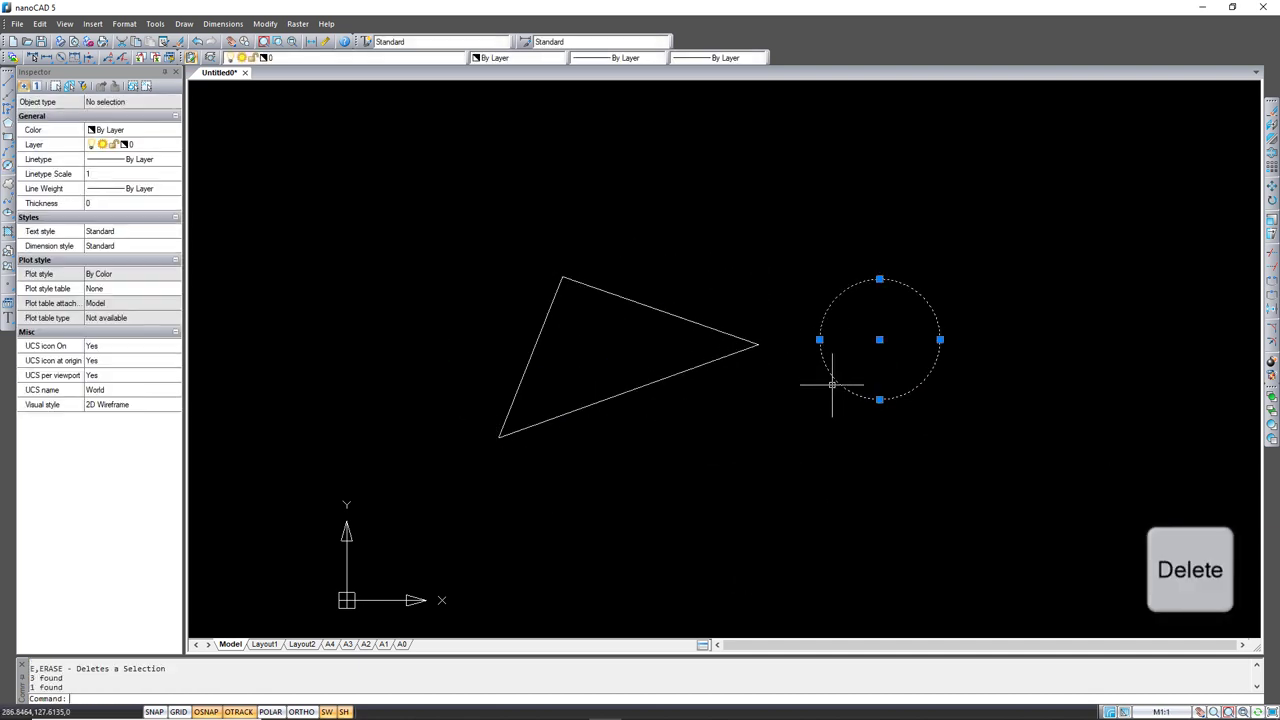
{"action": "key", "text": "Delete"}
{"action": "left_click", "coordinate": [8, 165]}
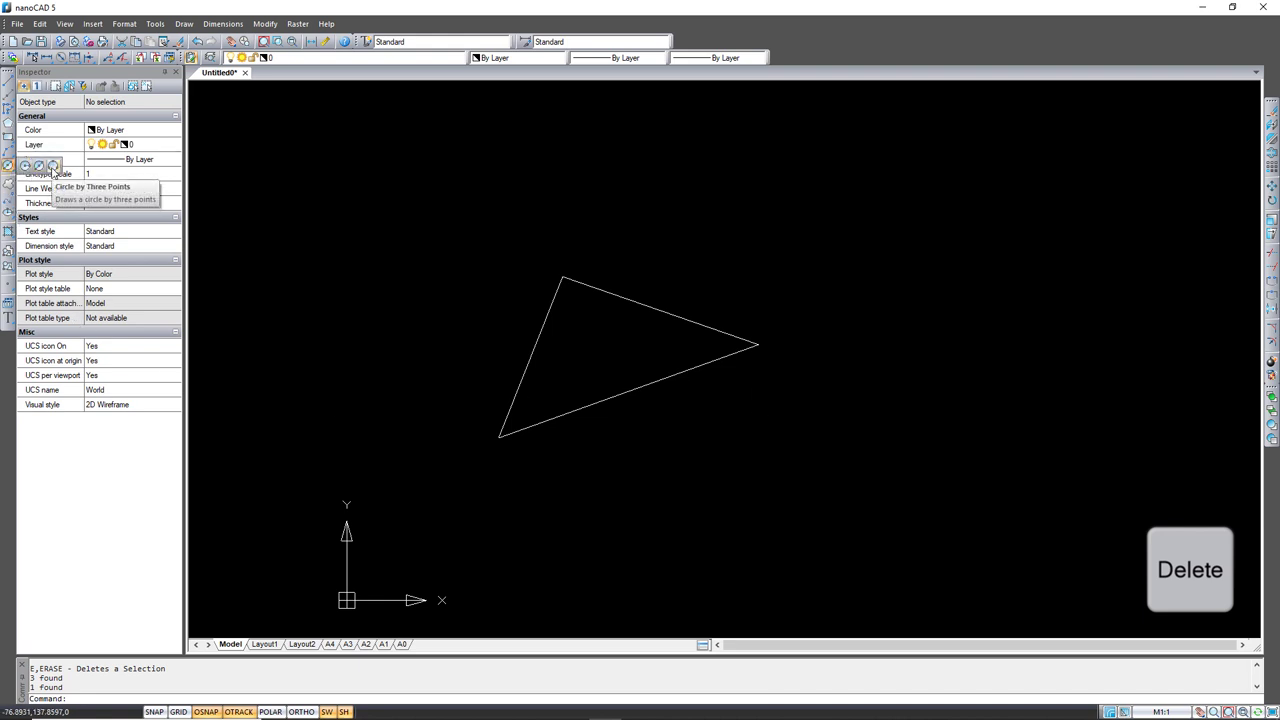
{"action": "left_click", "coordinate": [53, 167]}
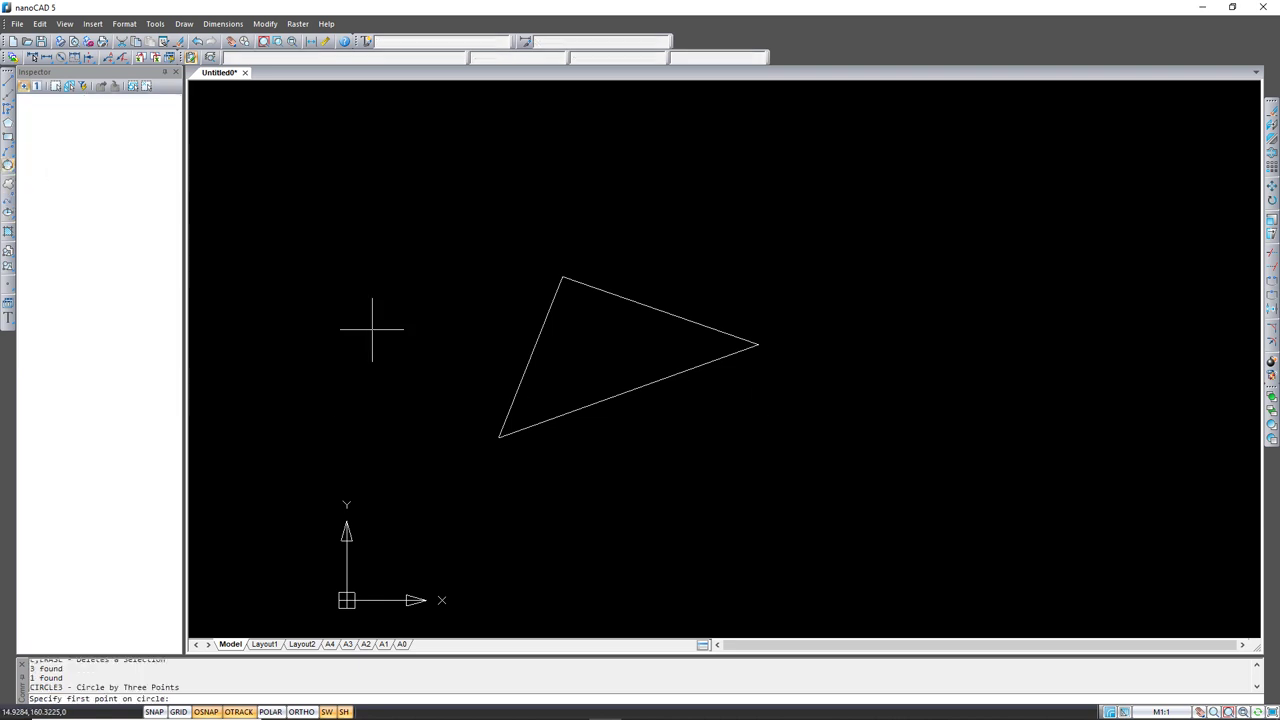
{"action": "left_click", "coordinate": [498, 437]}
{"action": "left_click", "coordinate": [562, 277]}
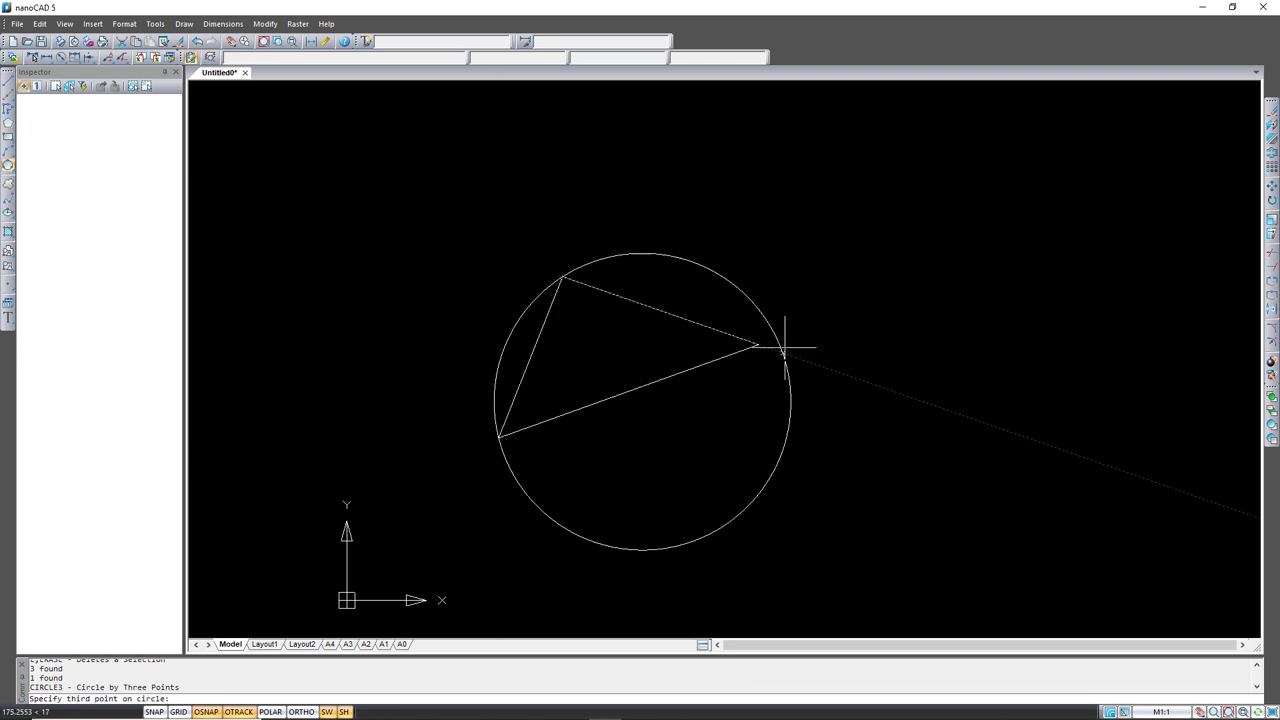
{"action": "left_click", "coordinate": [760, 345]}
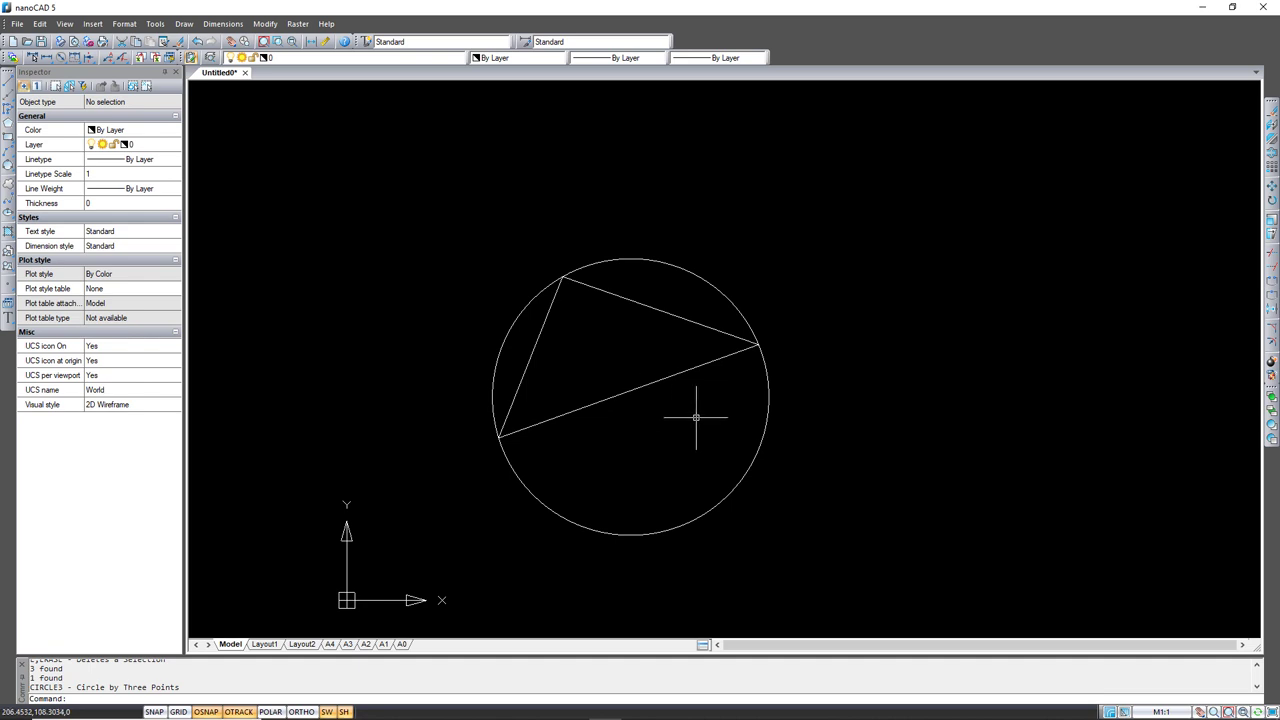
{"action": "middle_click_drag", "start_coordinate": [695, 428], "coordinate": [680, 408]}
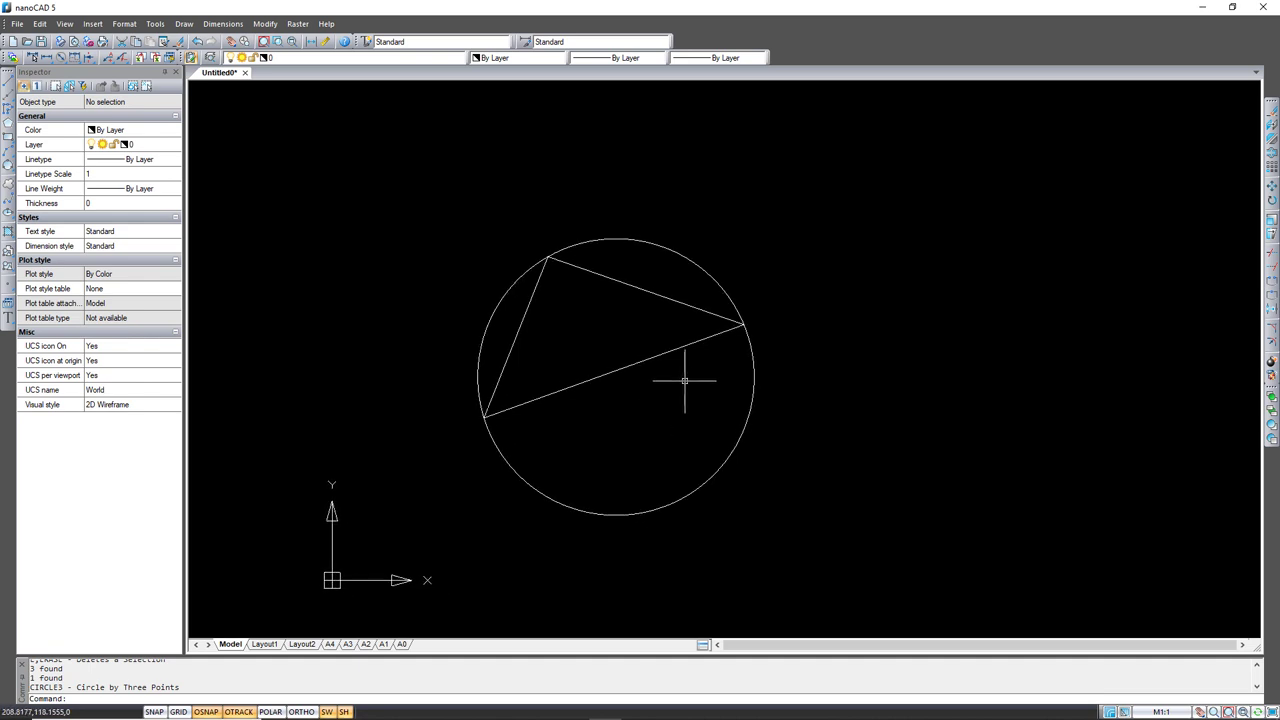
{"action": "left_click_drag", "start_coordinate": [743, 517], "coordinate": [614, 451]}
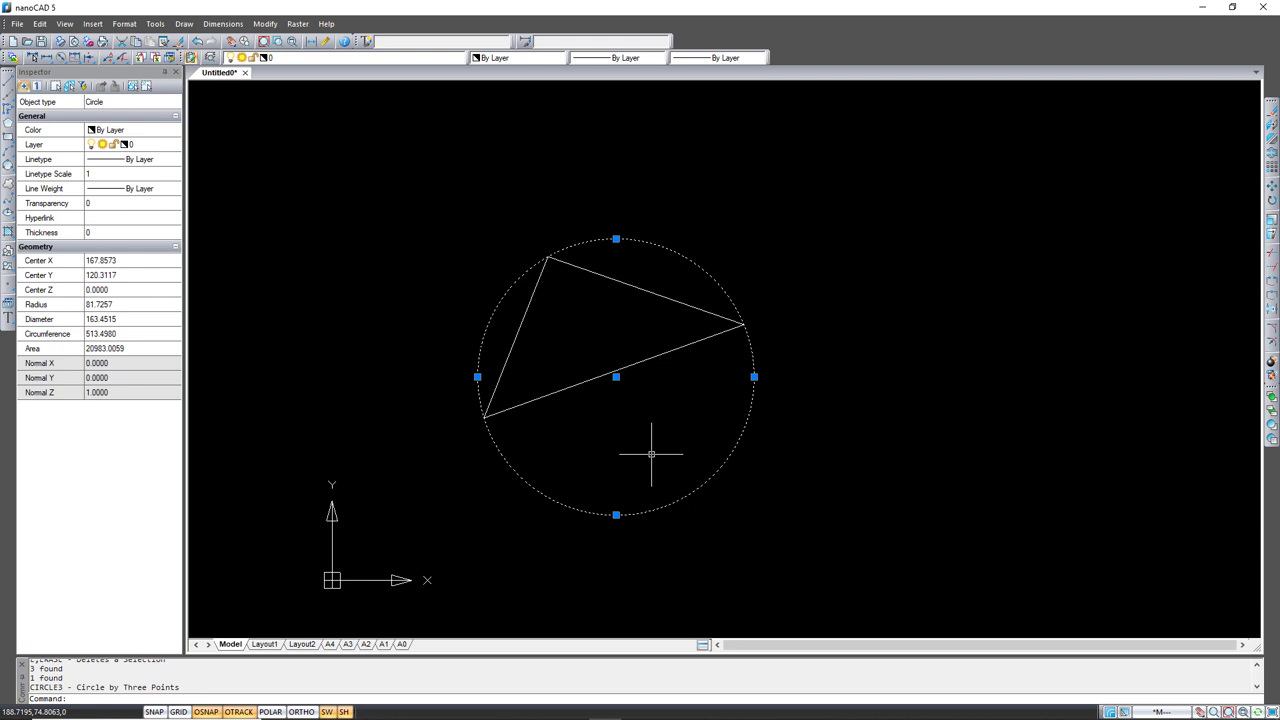
{"action": "key", "text": "Delete"}
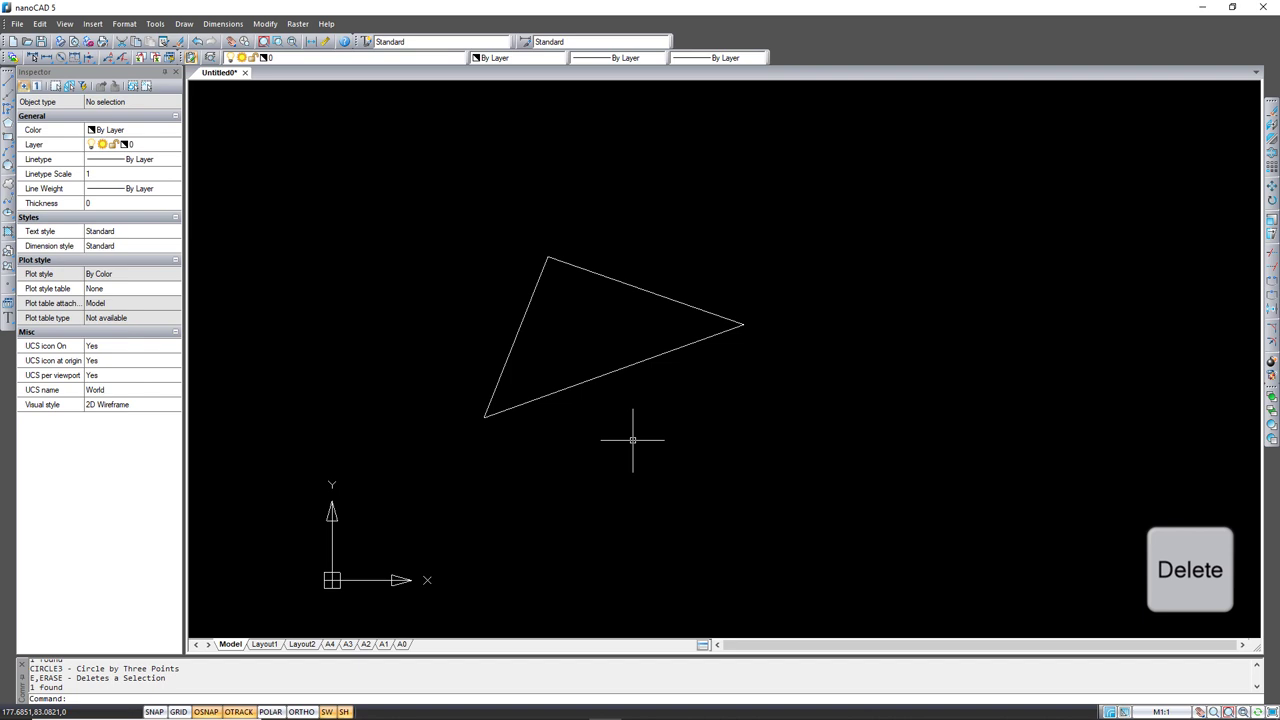
Run CIRCLE with c and choose the ttr (tangent, tangent, radius) option.
{"action": "left_click", "coordinate": [8, 166]}
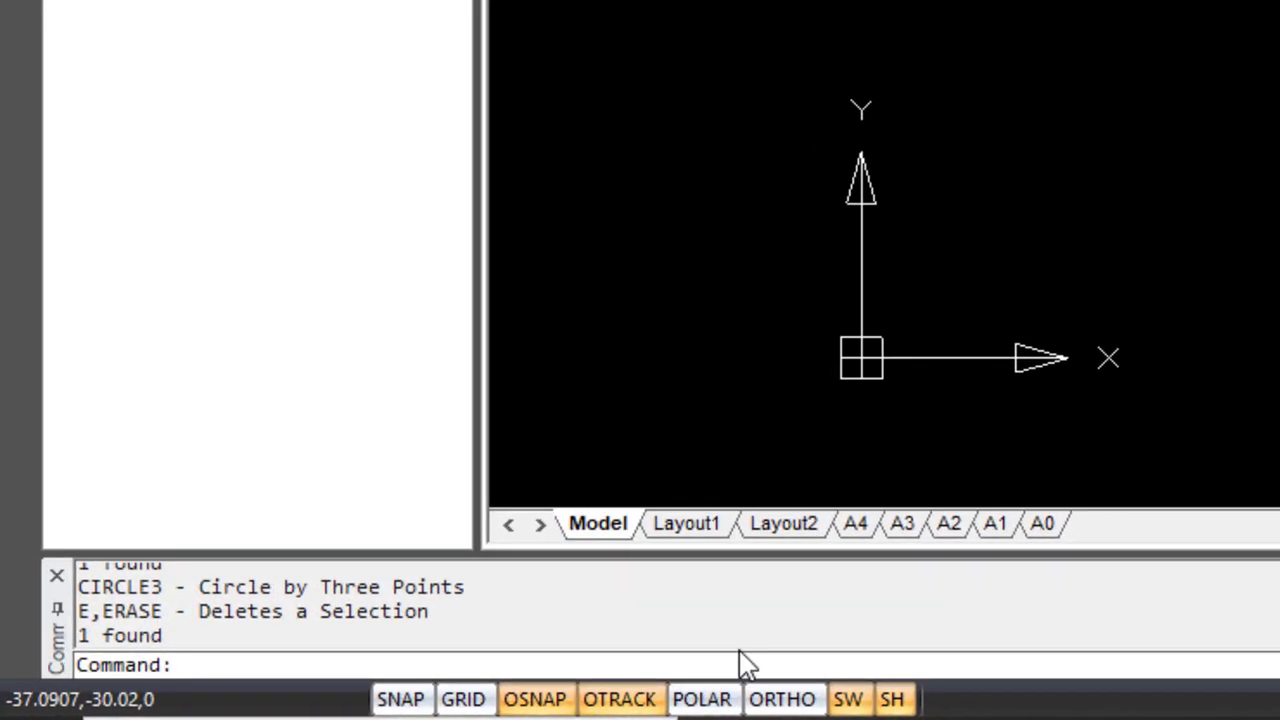
{"action": "type", "text": "c"}
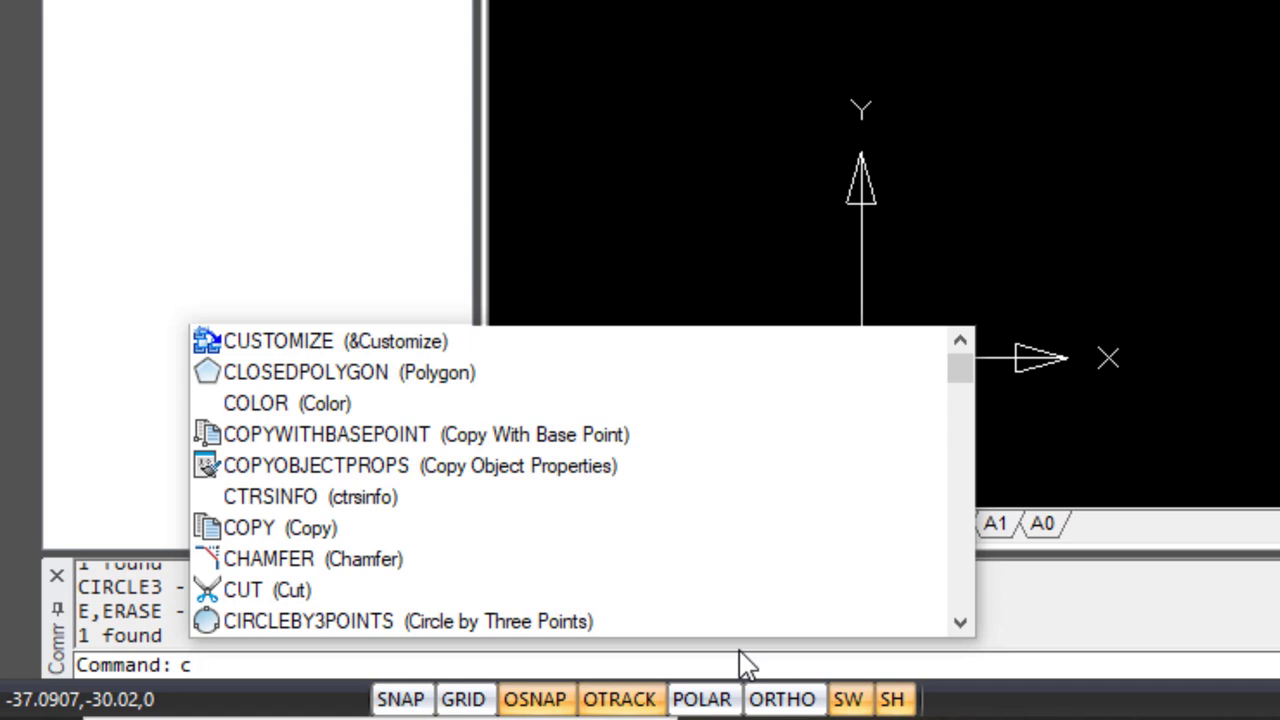
{"action": "key", "text": "Return"}
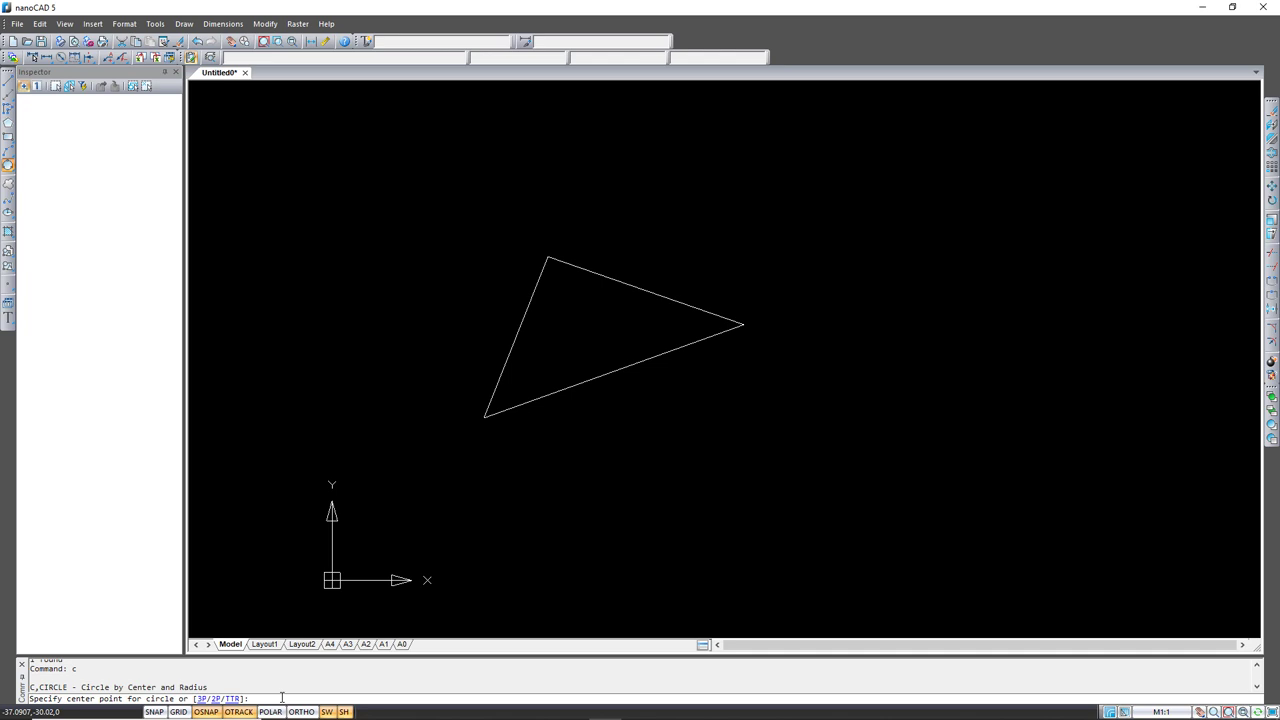
{"action": "type", "text": "t"}
{"action": "type", "text": "tr"}
{"action": "key", "text": "Return"}
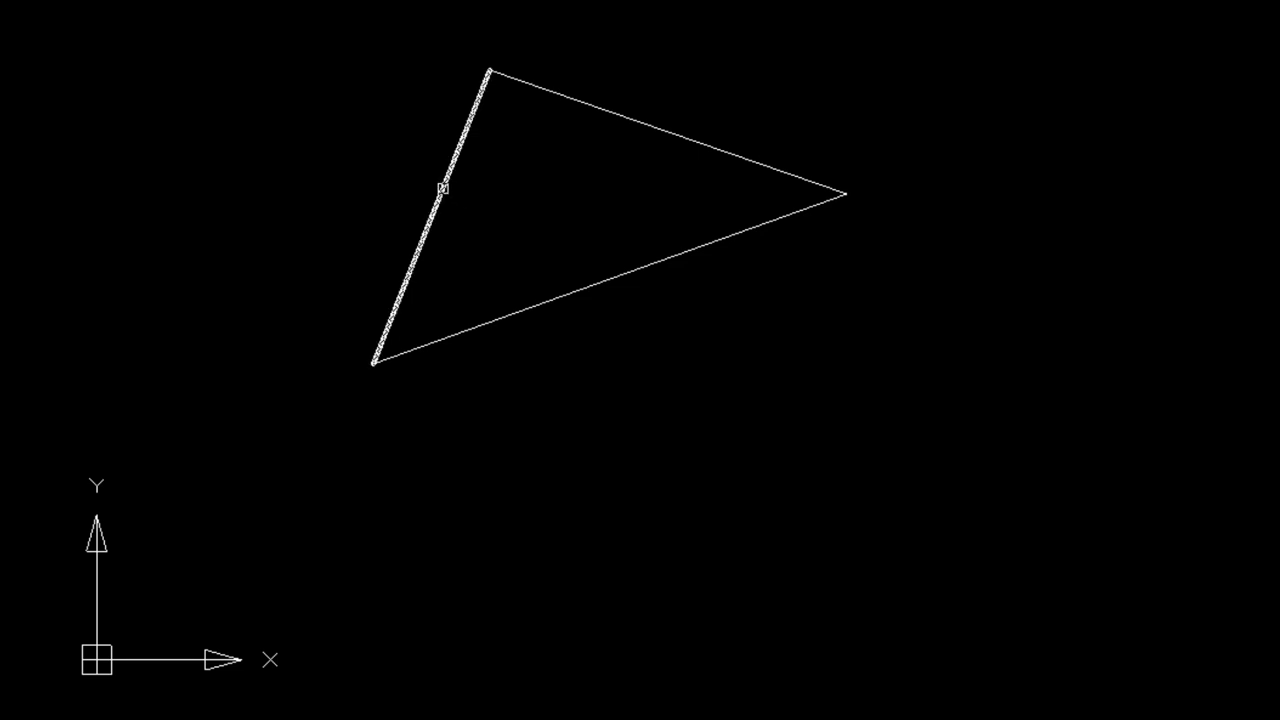
Pick the triangle's left and top edges as tangents and enter radius 20.
{"action": "left_click", "coordinate": [442, 194]}
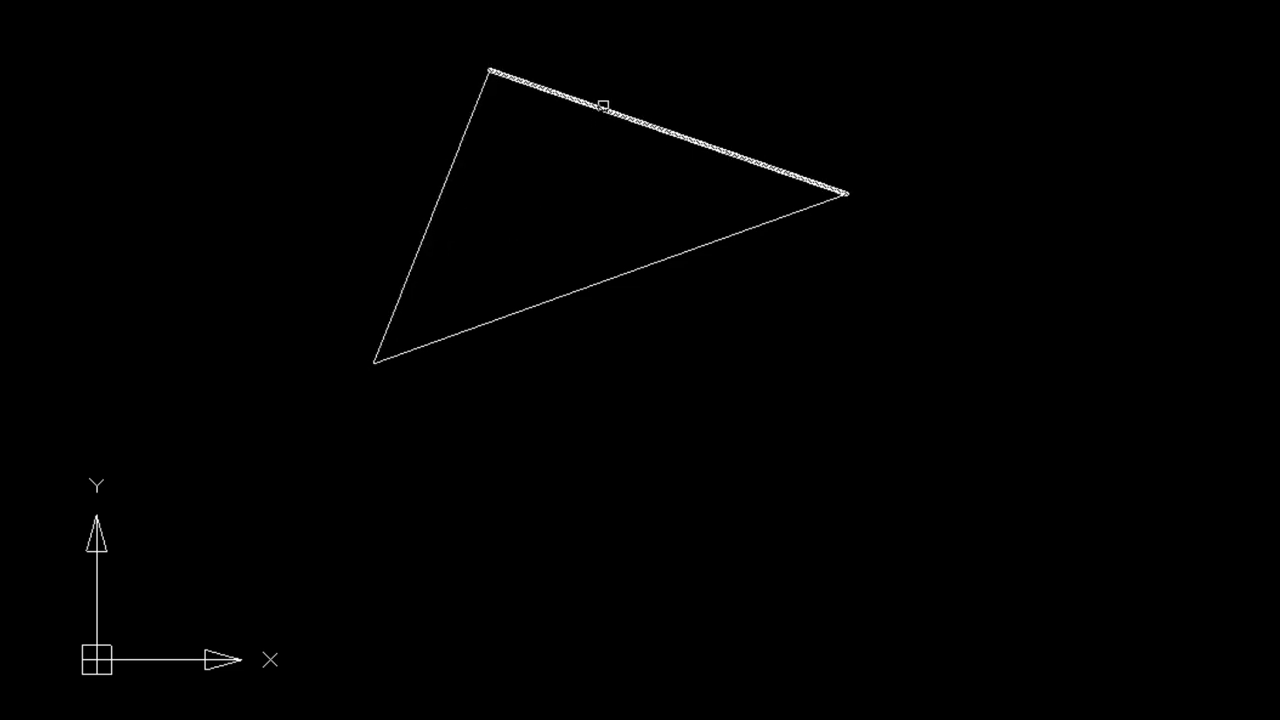
{"action": "left_click", "coordinate": [601, 106]}
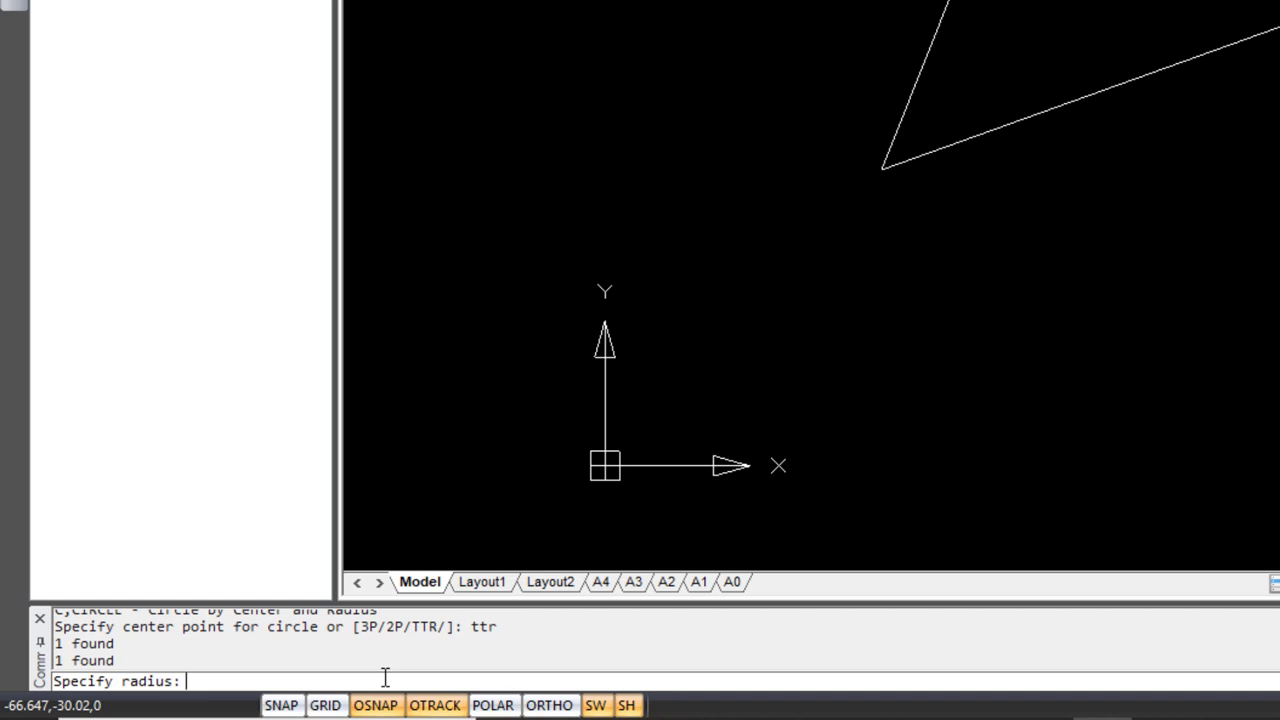
{"action": "type", "text": "20"}
{"action": "key", "text": "Return"}
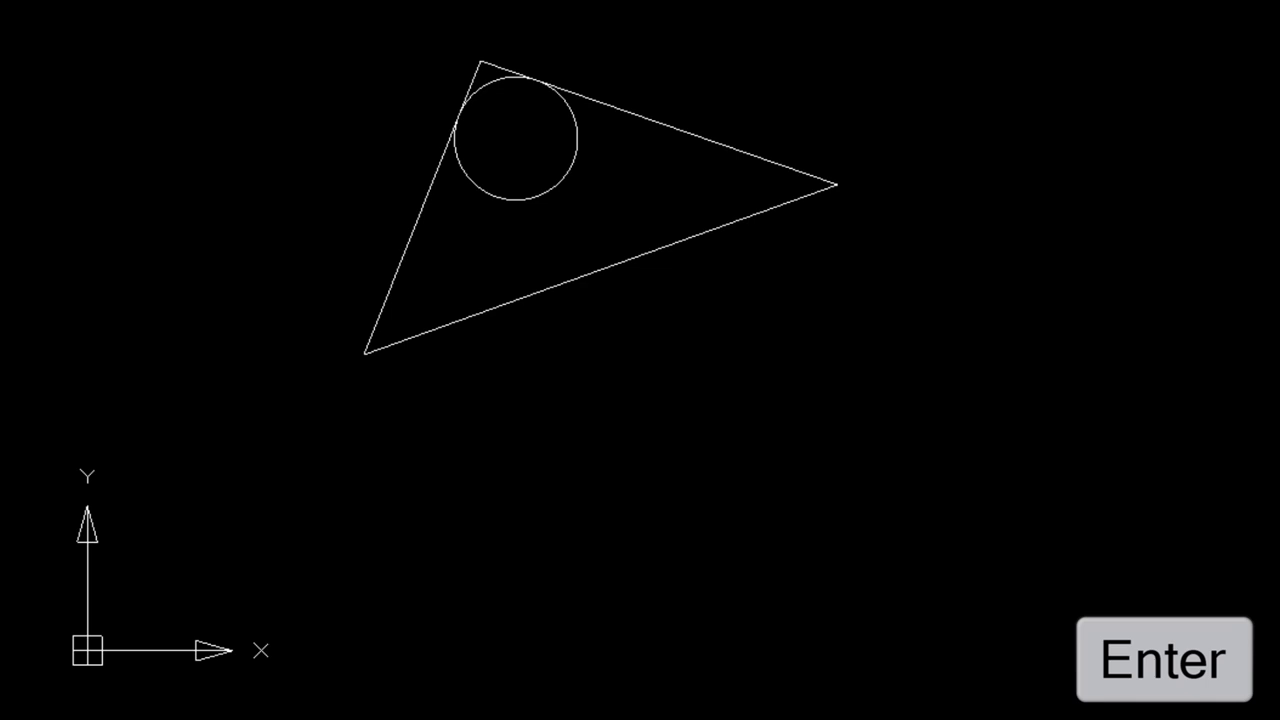
{"action": "scroll", "coordinate": [517, 134], "scroll_direction": "up", "scroll_amount": 5}
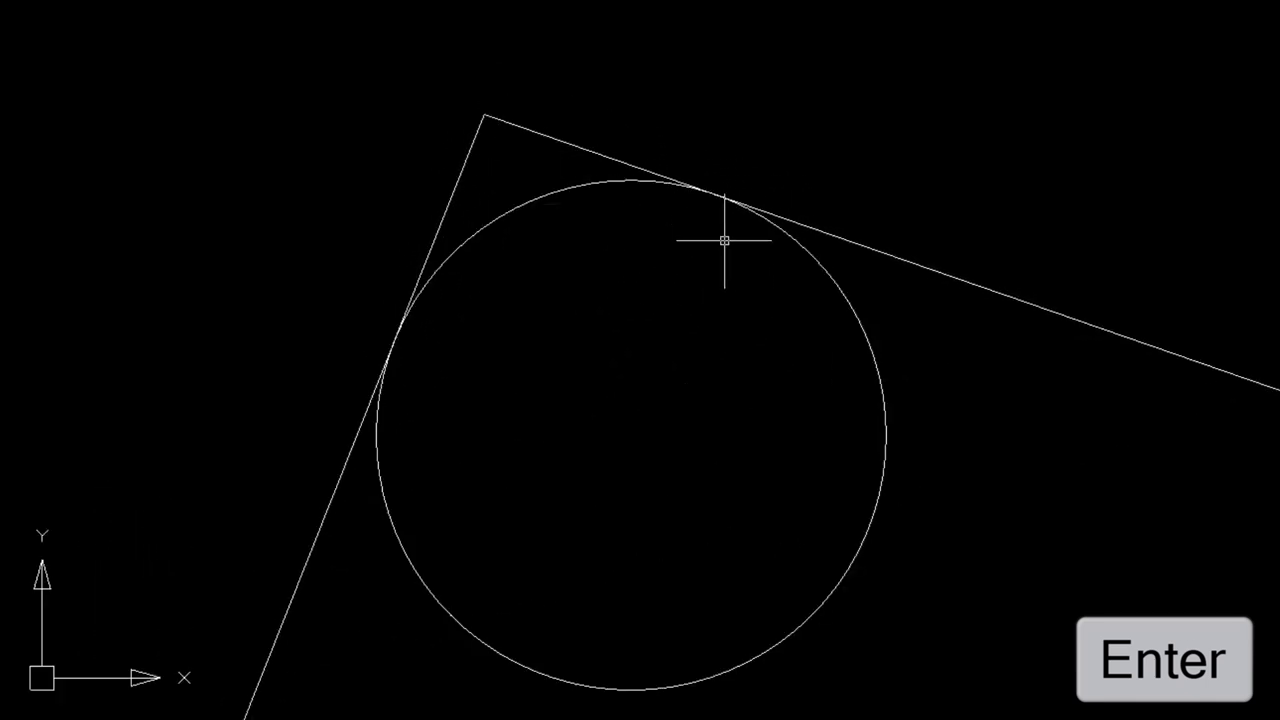
{"action": "middle_click_drag", "start_coordinate": [714, 557], "coordinate": [704, 449]}
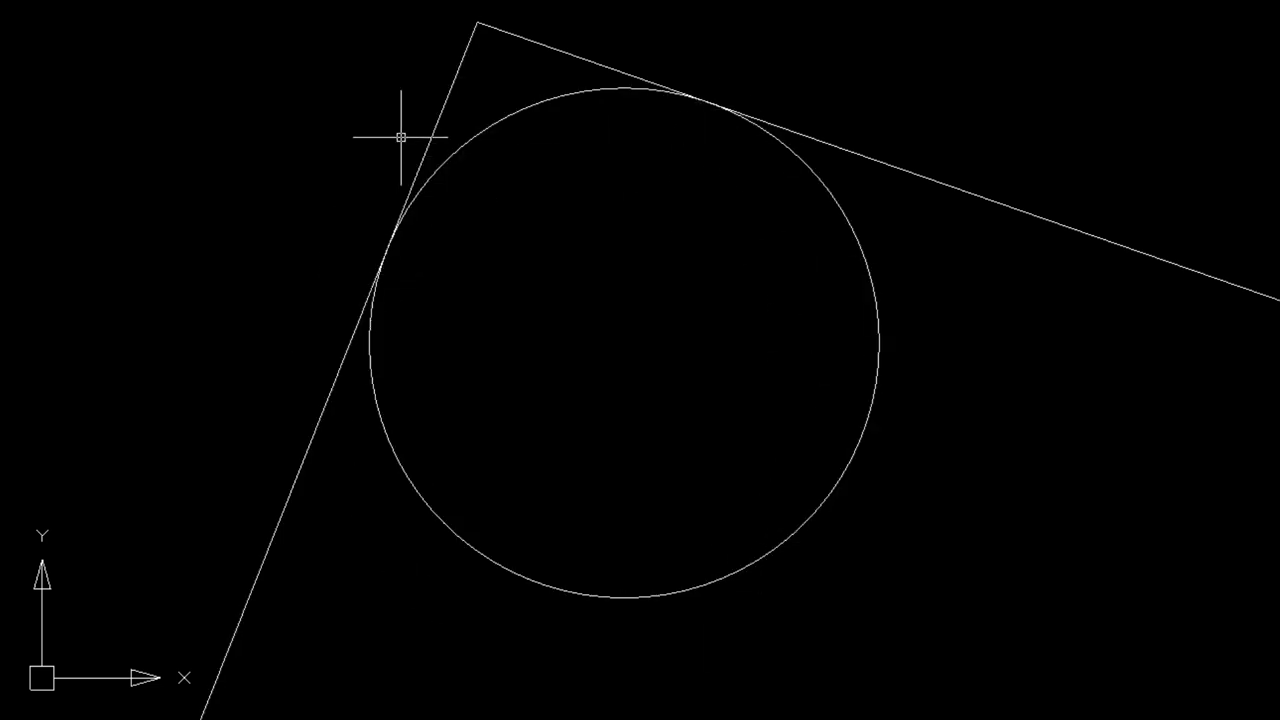
{"action": "left_click", "coordinate": [521, 38]}
{"action": "left_click", "coordinate": [460, 64]}
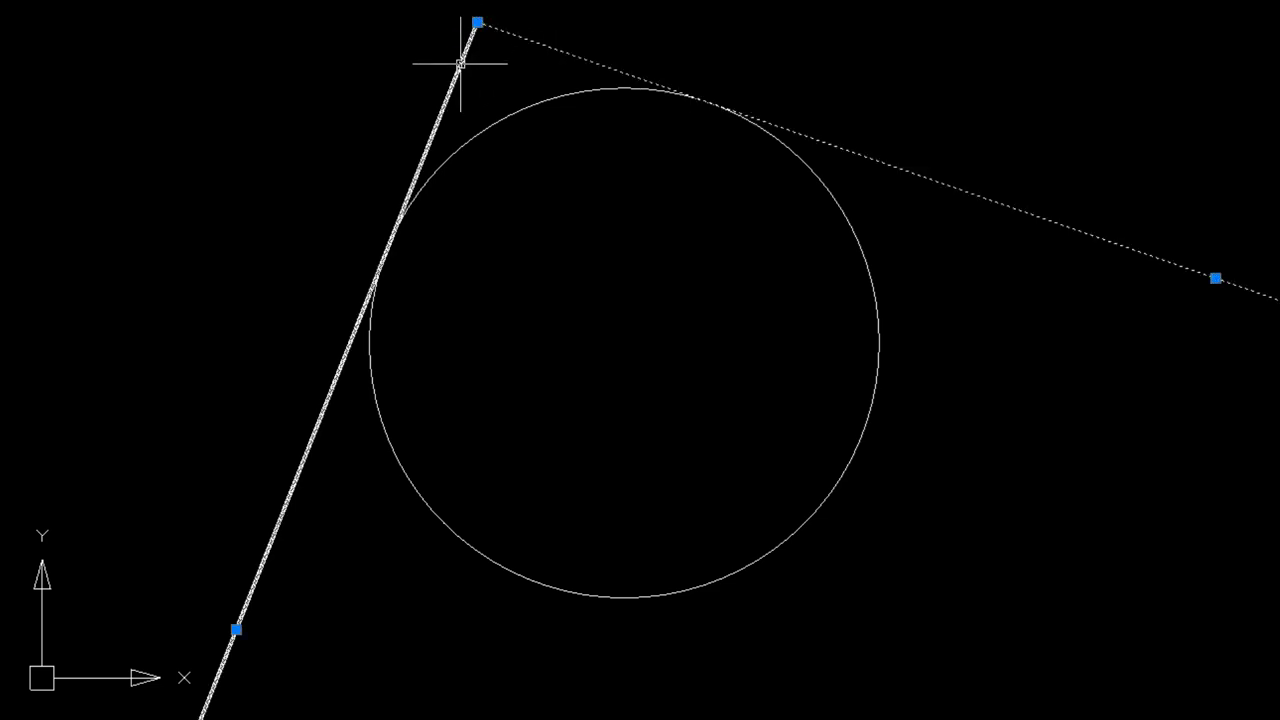
{"action": "scroll", "coordinate": [474, 86], "scroll_direction": "down", "scroll_amount": 3}
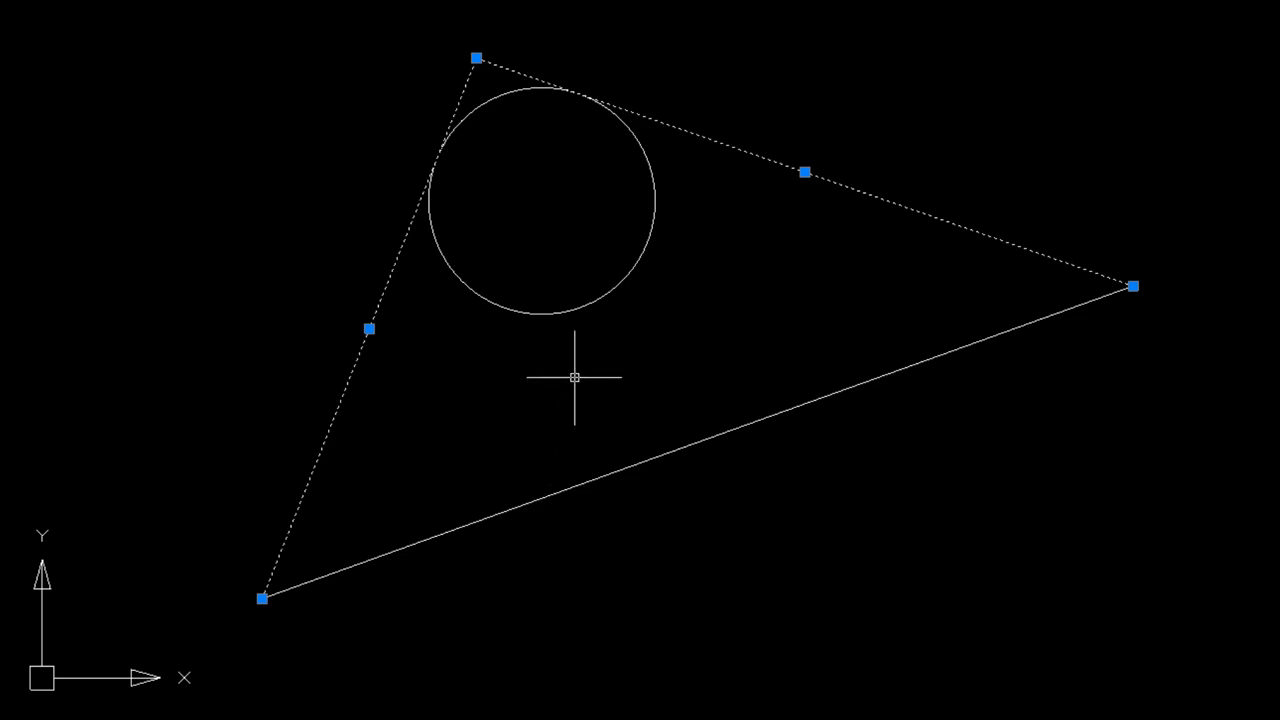
{"action": "key", "text": "Escape"}
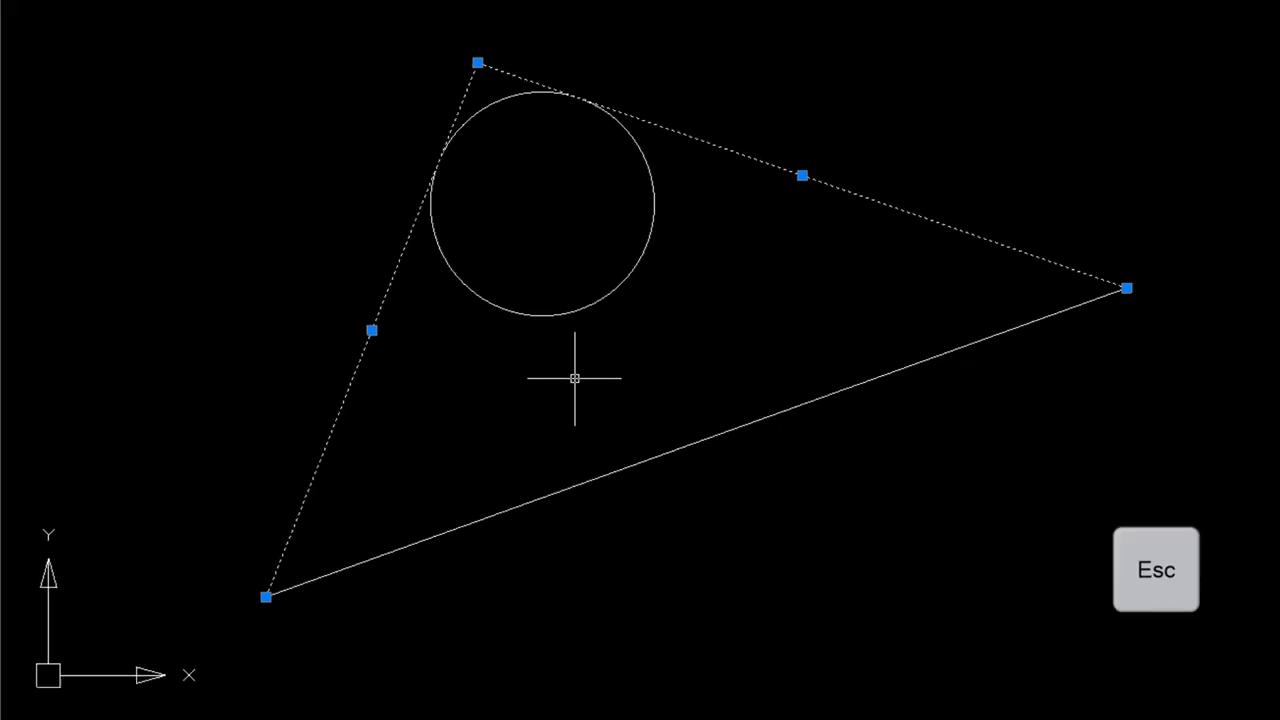